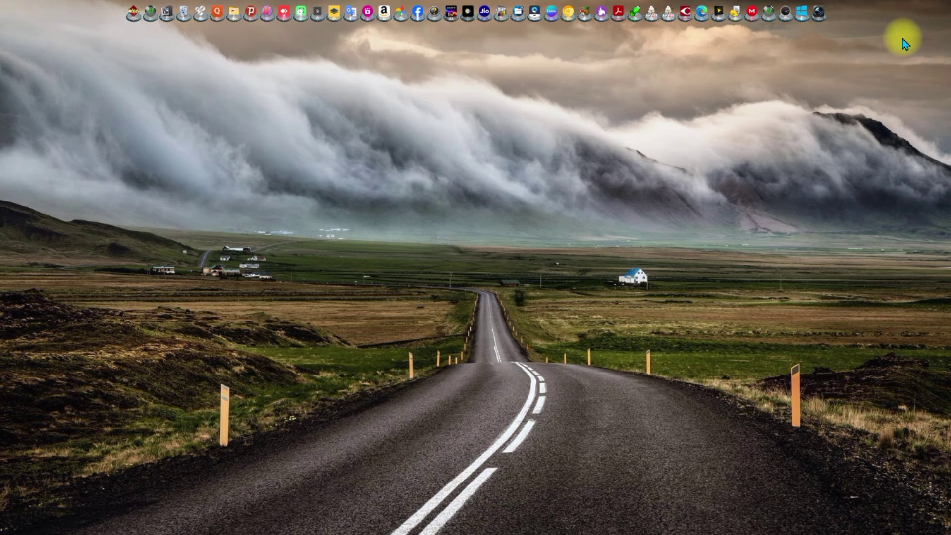
Step: Switch to the Excel workbook showing the employee salary table and SEARCH area
{"action": "key", "text": "alt+Tab"}
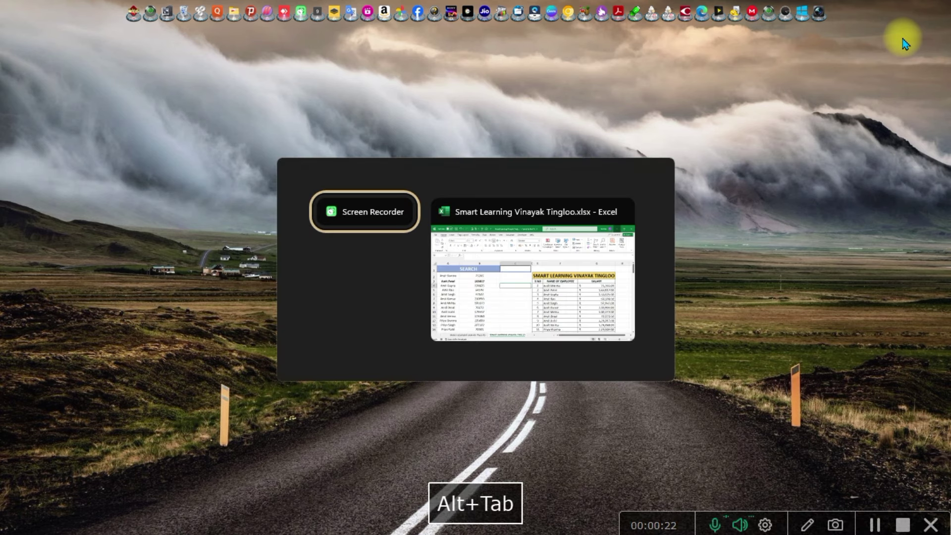
{"action": "key", "text": "alt+Tab"}
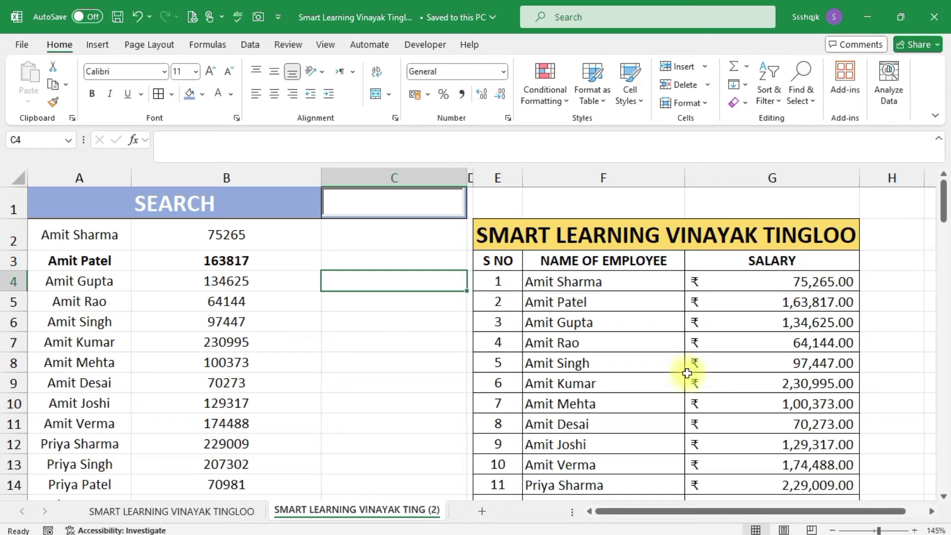
{"action": "scroll", "coordinate": [687, 373], "scroll_direction": "down", "scroll_amount": 6}
{"action": "scroll", "coordinate": [676, 366], "scroll_direction": "down", "scroll_amount": 3}
{"action": "scroll", "coordinate": [677, 367], "scroll_direction": "down", "scroll_amount": 8}
{"action": "scroll", "coordinate": [676, 367], "scroll_direction": "down", "scroll_amount": 4}
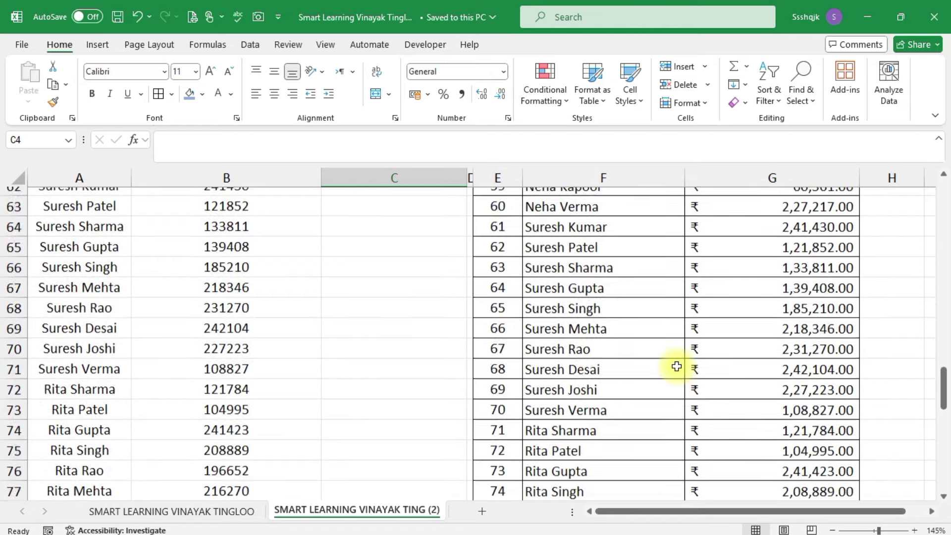
{"action": "scroll", "coordinate": [677, 366], "scroll_direction": "down", "scroll_amount": 7}
{"action": "scroll", "coordinate": [676, 367], "scroll_direction": "down", "scroll_amount": 6}
{"action": "scroll", "coordinate": [676, 367], "scroll_direction": "up", "scroll_amount": 3}
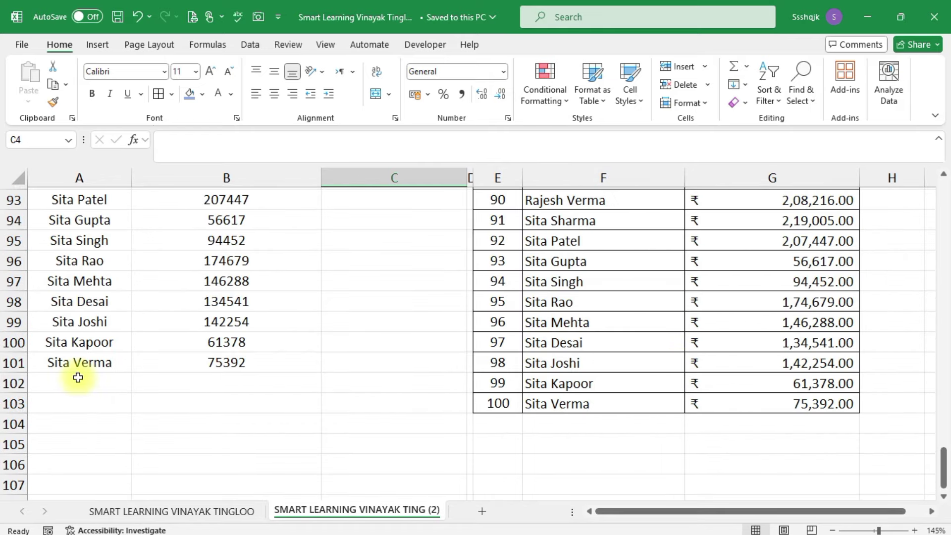
{"action": "scroll", "coordinate": [542, 367], "scroll_direction": "up", "scroll_amount": 5}
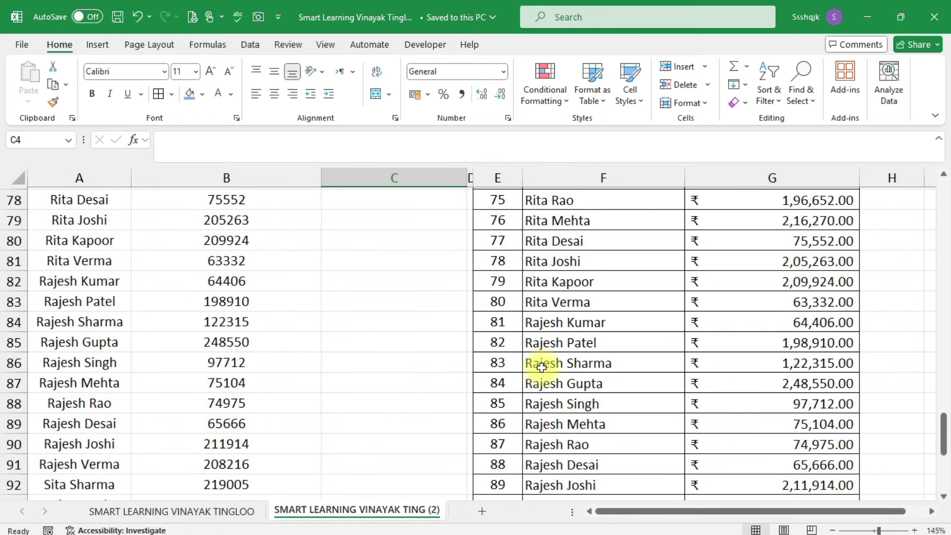
{"action": "scroll", "coordinate": [541, 367], "scroll_direction": "down", "scroll_amount": 2}
{"action": "scroll", "coordinate": [542, 452], "scroll_direction": "down", "scroll_amount": 3}
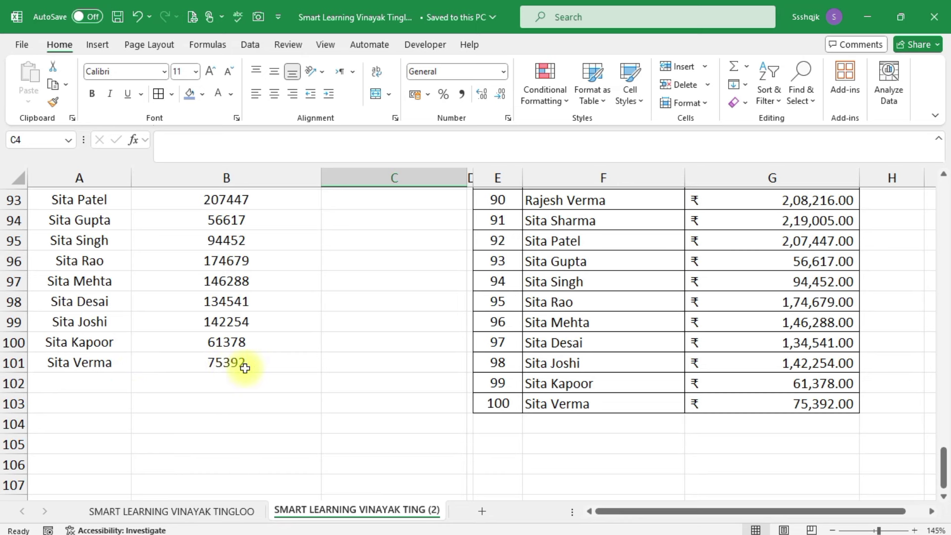
{"action": "left_click", "coordinate": [74, 366]}
{"action": "key", "text": "ctrl+shift+Right"}
{"action": "key", "text": "ctrl+shift+Up"}
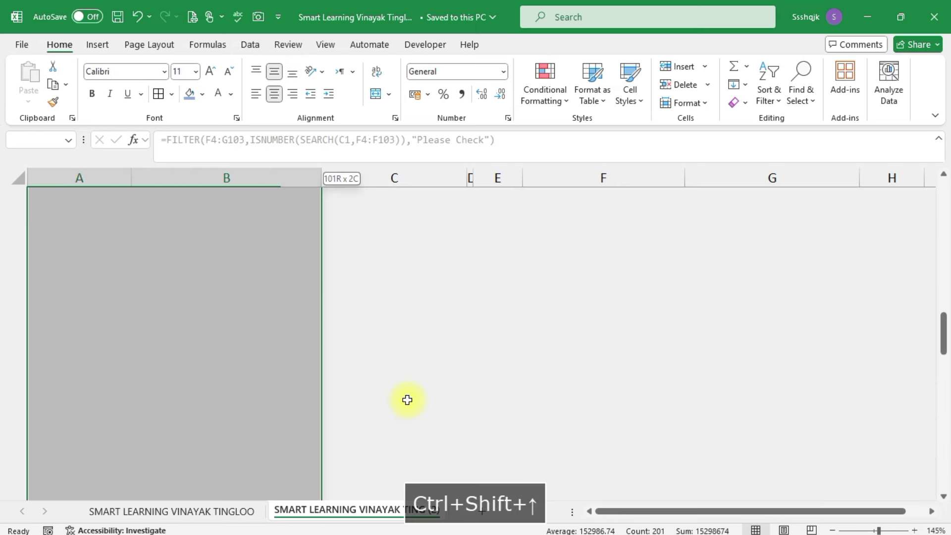
{"action": "key", "text": "shift+Down"}
{"action": "key", "text": "shift+Left"}
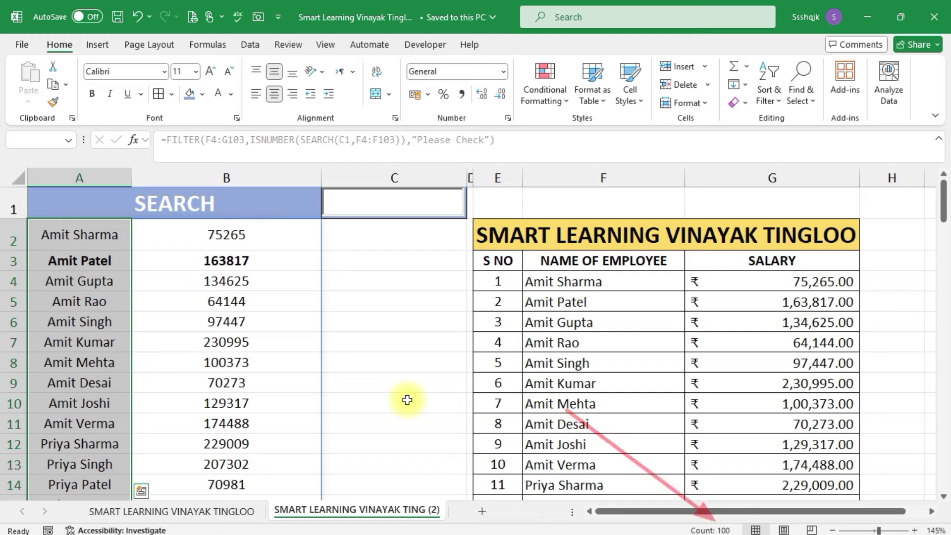
{"action": "left_click", "coordinate": [419, 362]}
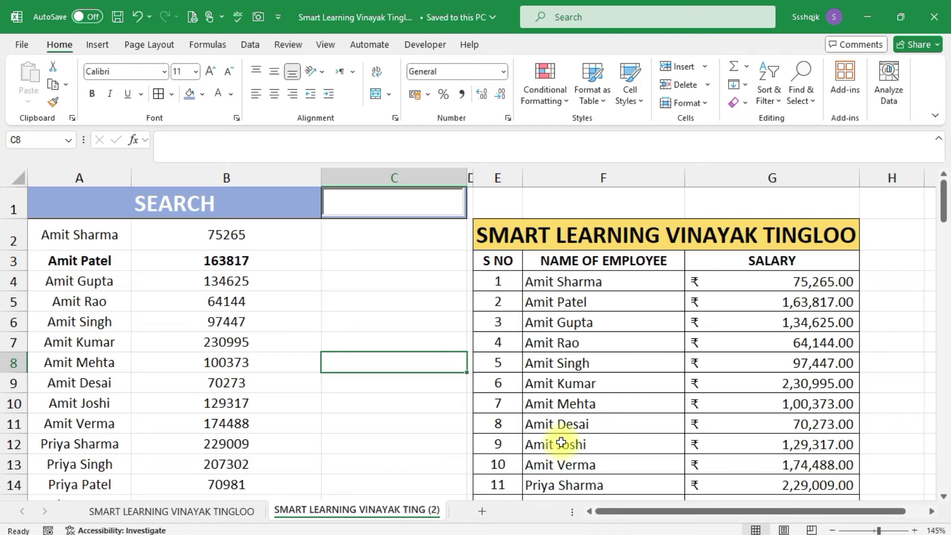
{"action": "scroll", "coordinate": [633, 395], "scroll_direction": "down", "scroll_amount": 2}
{"action": "scroll", "coordinate": [634, 398], "scroll_direction": "down", "scroll_amount": 2}
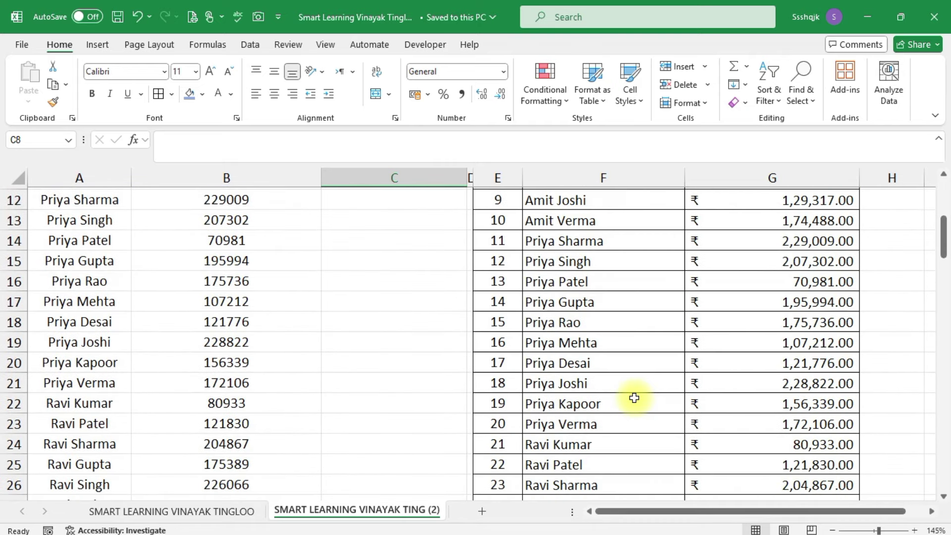
{"action": "scroll", "coordinate": [635, 419], "scroll_direction": "up", "scroll_amount": 4}
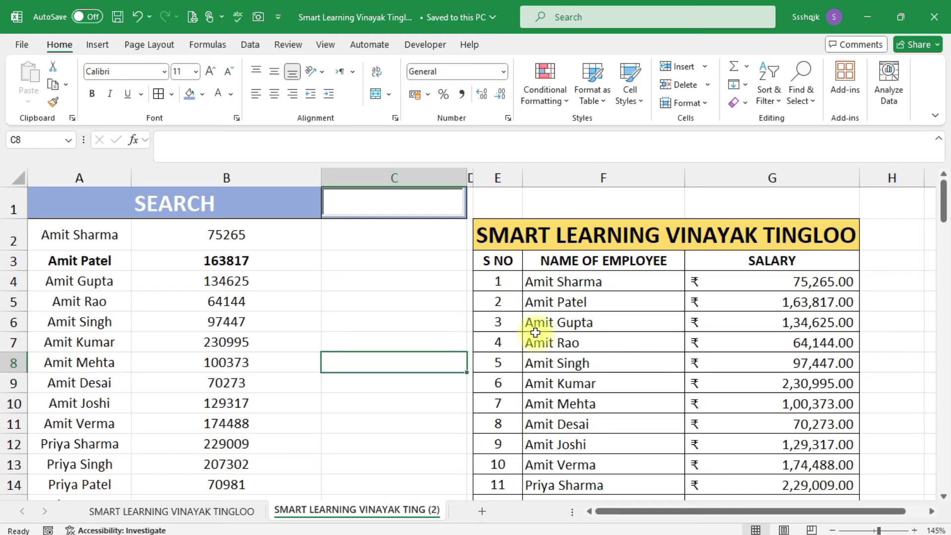
{"action": "scroll", "coordinate": [535, 331], "scroll_direction": "down", "scroll_amount": 6}
{"action": "scroll", "coordinate": [534, 332], "scroll_direction": "down", "scroll_amount": 7}
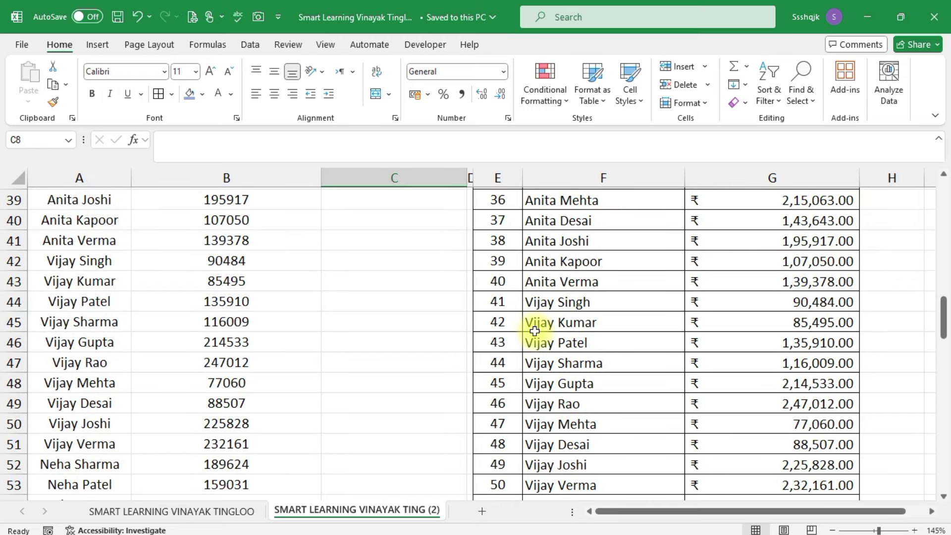
{"action": "scroll", "coordinate": [534, 332], "scroll_direction": "down", "scroll_amount": 6}
{"action": "scroll", "coordinate": [534, 331], "scroll_direction": "up", "scroll_amount": 4}
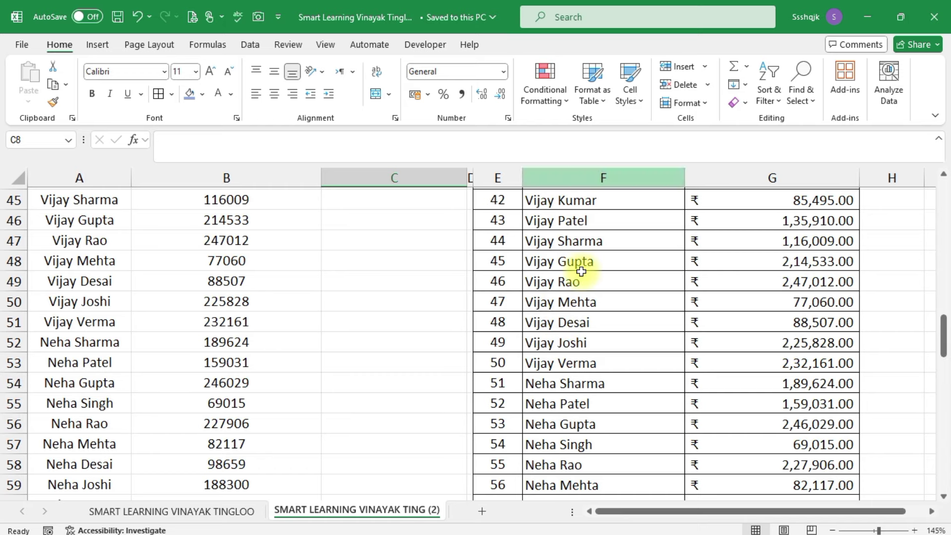
{"action": "scroll", "coordinate": [530, 333], "scroll_direction": "up", "scroll_amount": 6}
{"action": "scroll", "coordinate": [531, 330], "scroll_direction": "up", "scroll_amount": 9}
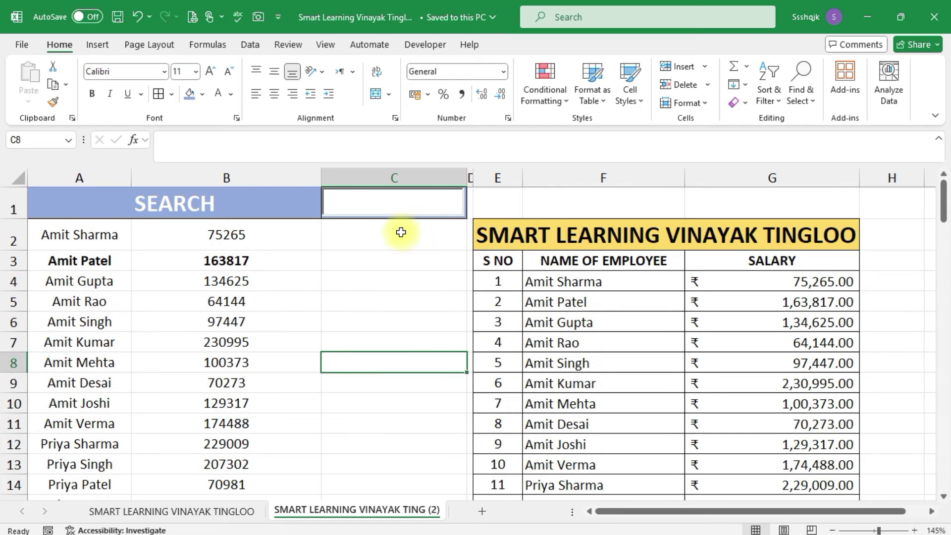
Step: Search the salary list for vijay in the ActiveX search box
{"action": "double_click", "coordinate": [395, 206]}
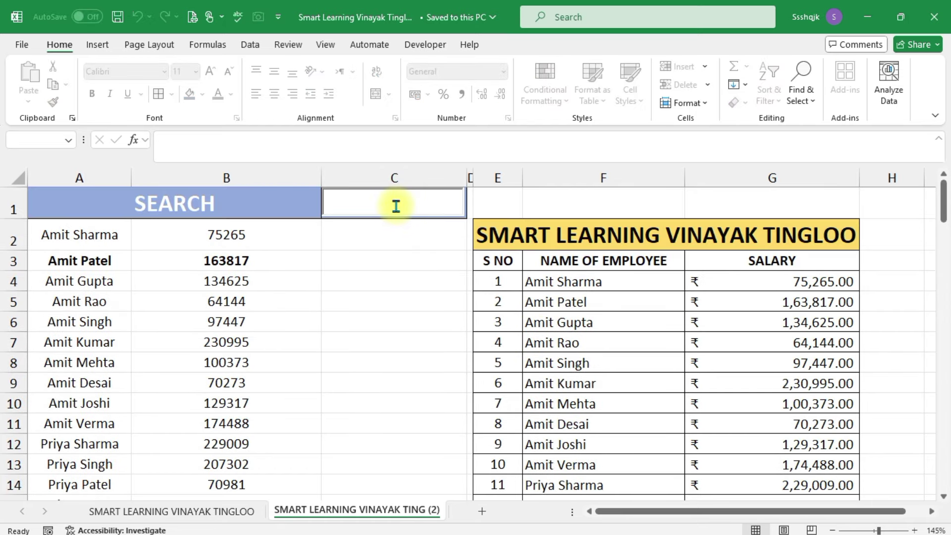
{"action": "type", "text": "vijan"}
{"action": "key", "text": "BackSpace"}
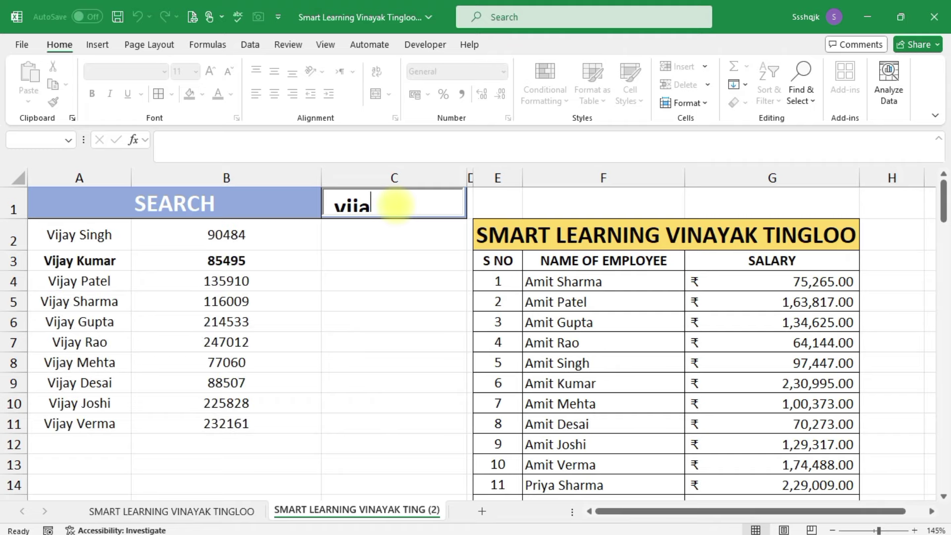
{"action": "type", "text": "y"}
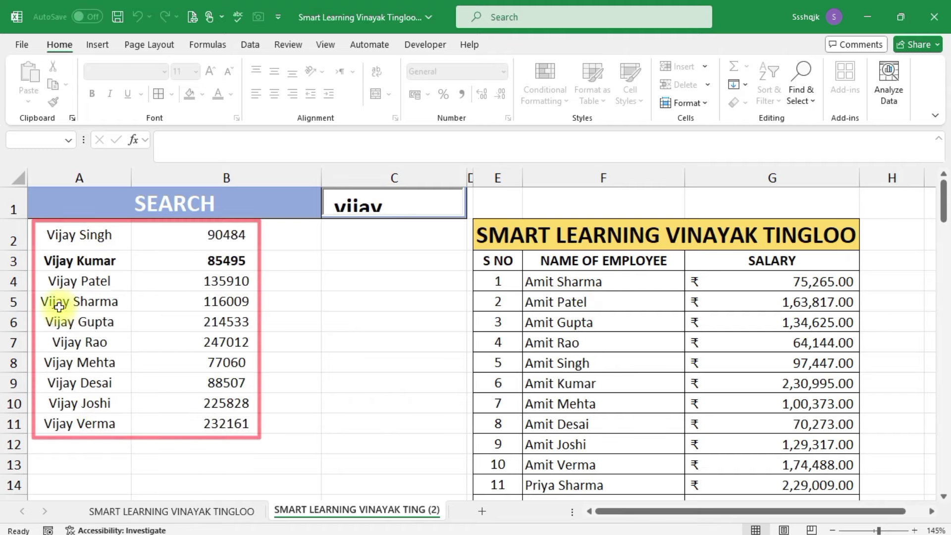
Step: Replace the search text with rita and review the filtered results
{"action": "left_click_drag", "start_coordinate": [403, 201], "coordinate": [272, 197]}
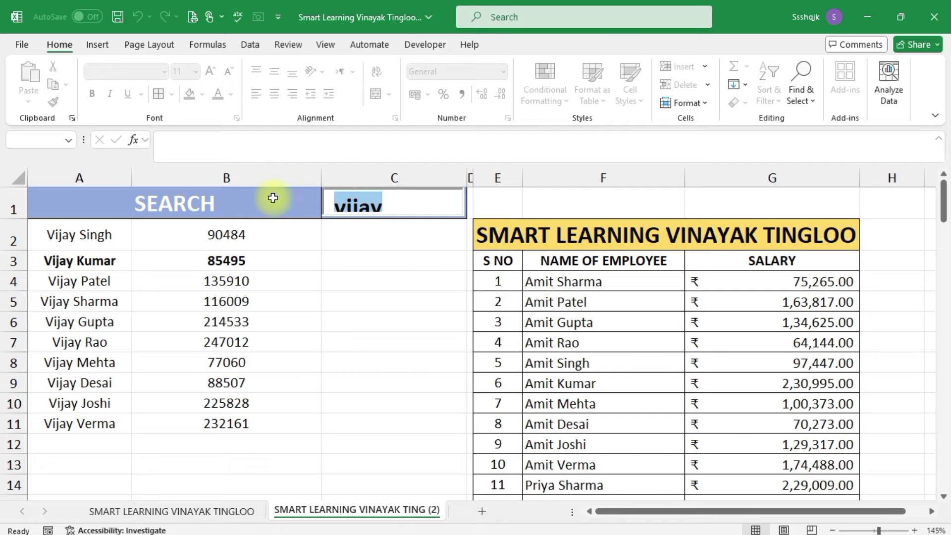
{"action": "scroll", "coordinate": [554, 317], "scroll_direction": "down", "scroll_amount": 12}
{"action": "scroll", "coordinate": [570, 342], "scroll_direction": "down", "scroll_amount": 10}
{"action": "scroll", "coordinate": [610, 392], "scroll_direction": "down", "scroll_amount": 7}
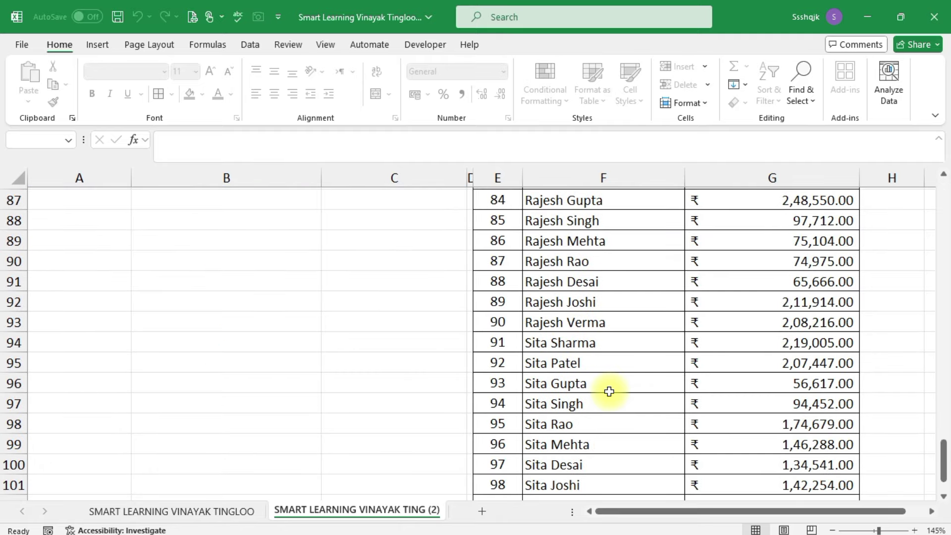
{"action": "scroll", "coordinate": [608, 389], "scroll_direction": "up", "scroll_amount": 4}
{"action": "scroll", "coordinate": [592, 307], "scroll_direction": "up", "scroll_amount": 4}
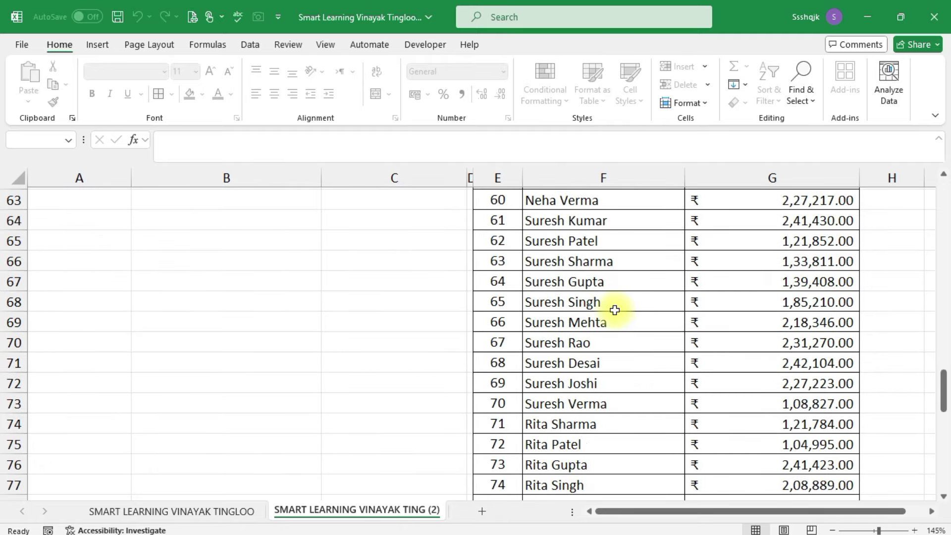
{"action": "left_click_drag", "start_coordinate": [944, 394], "coordinate": [944, 198]}
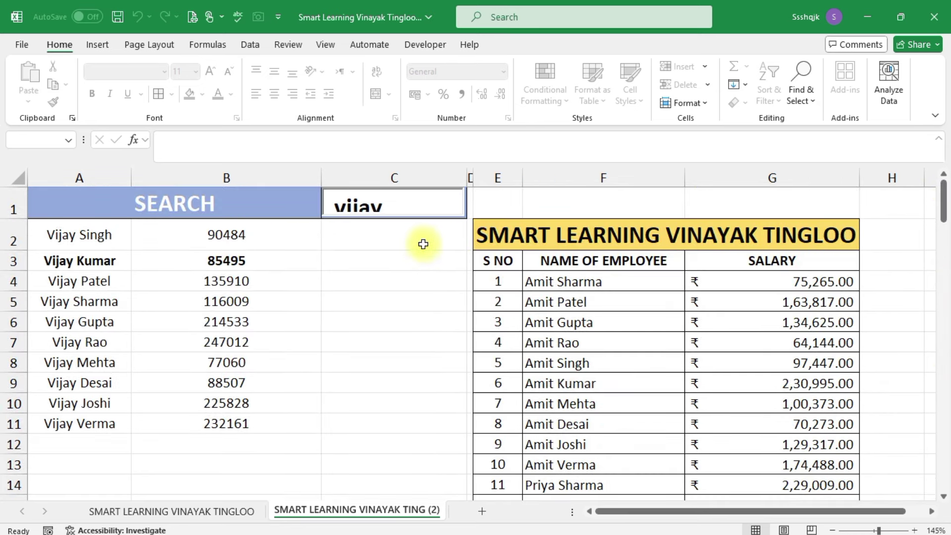
{"action": "left_click_drag", "start_coordinate": [382, 197], "coordinate": [294, 192]}
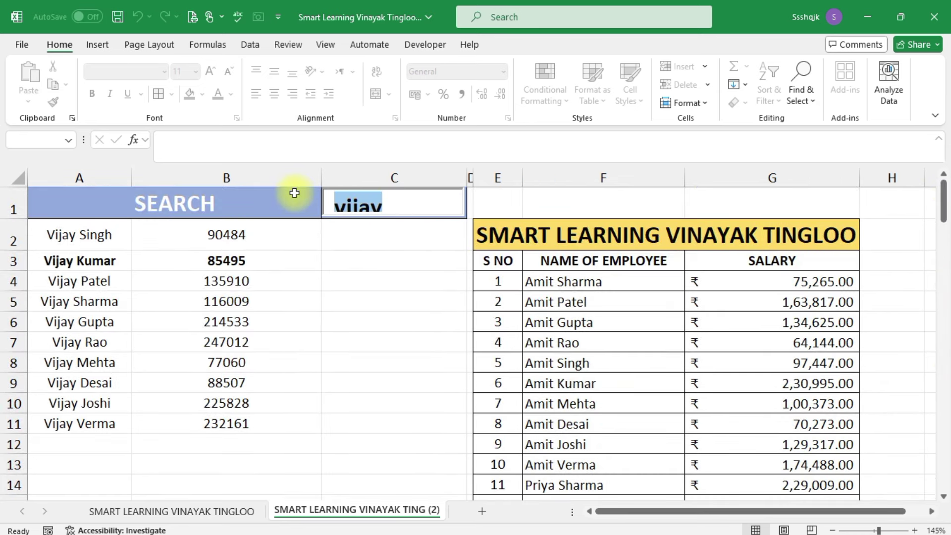
{"action": "type", "text": "rita"}
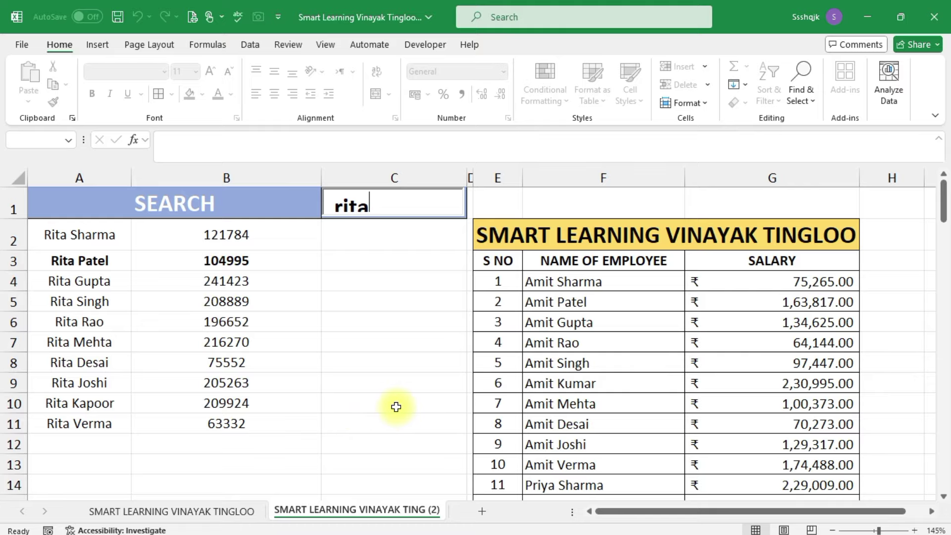
Step: Search for sita, then go to the SMART LEARNING VINAYAK TINGLOO sheet
{"action": "mouse_move", "coordinate": [944, 198]}
{"action": "left_mouse_down"}
{"action": "mouse_move", "coordinate": [942, 489]}
{"action": "mouse_move", "coordinate": [942, 198]}
{"action": "left_mouse_up"}
{"action": "left_click_drag", "start_coordinate": [385, 206], "coordinate": [274, 200]}
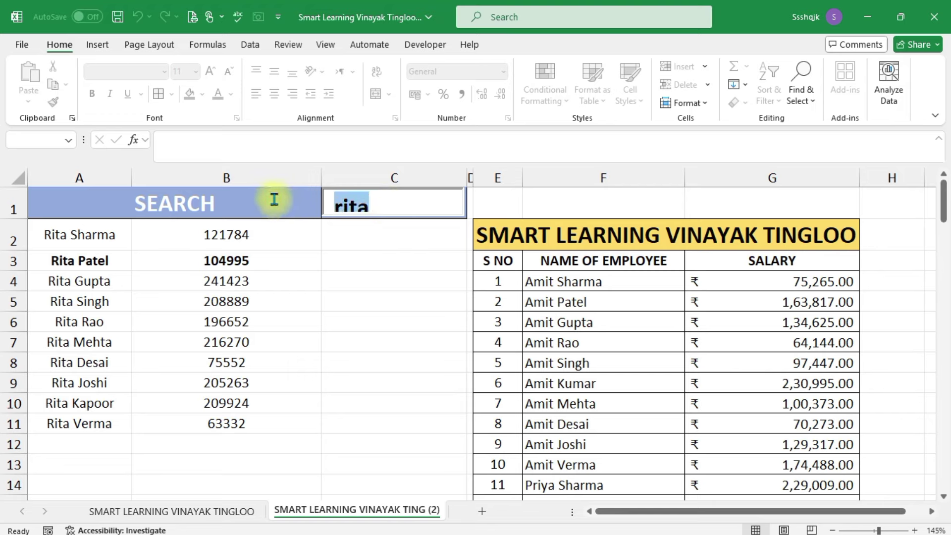
{"action": "type", "text": "sita"}
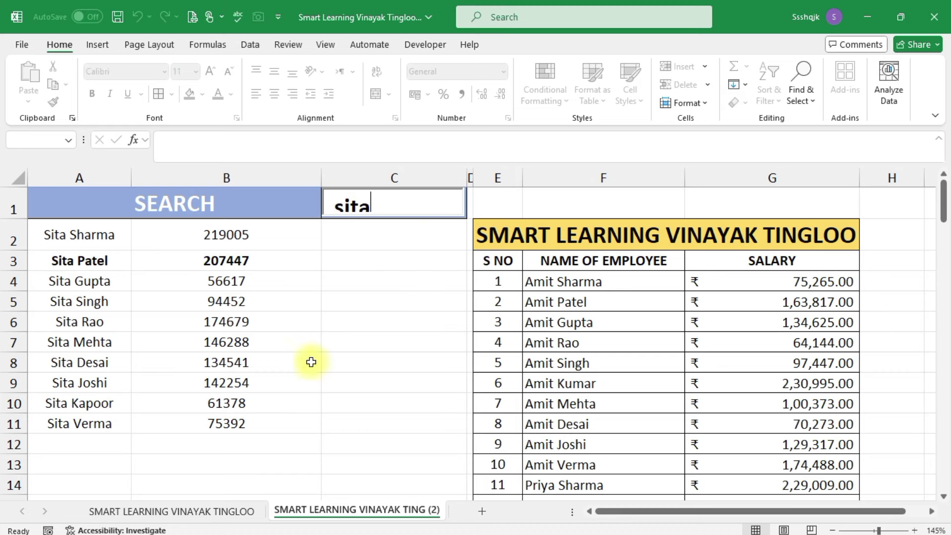
{"action": "left_click", "coordinate": [217, 511]}
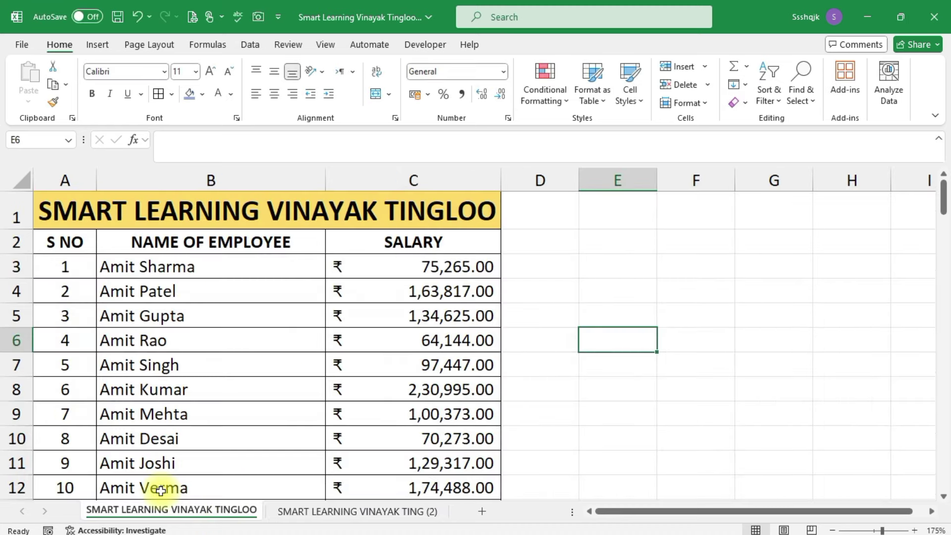
Step: Insert three blank columns before the salary table on the SMART LEARNING VINAYAK TINGLOO sheet
{"action": "left_click", "coordinate": [356, 510]}
{"action": "left_click", "coordinate": [180, 511]}
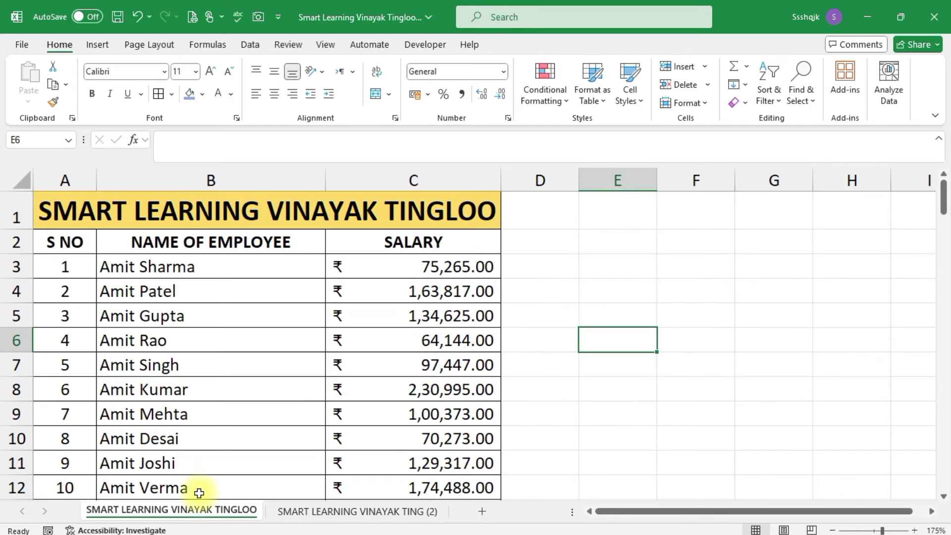
{"action": "left_click", "coordinate": [72, 180]}
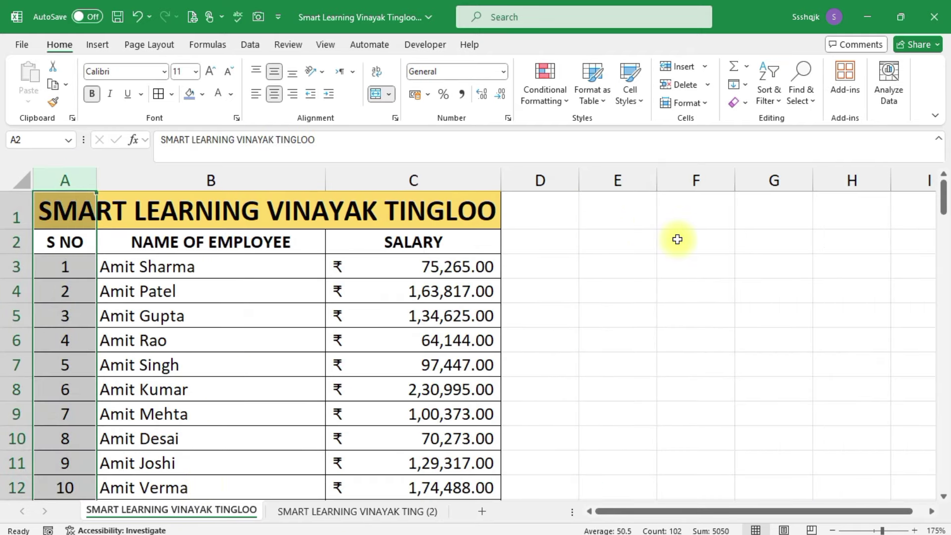
{"action": "key", "text": "ctrl+plus"}
{"action": "key", "text": "ctrl+plus"}
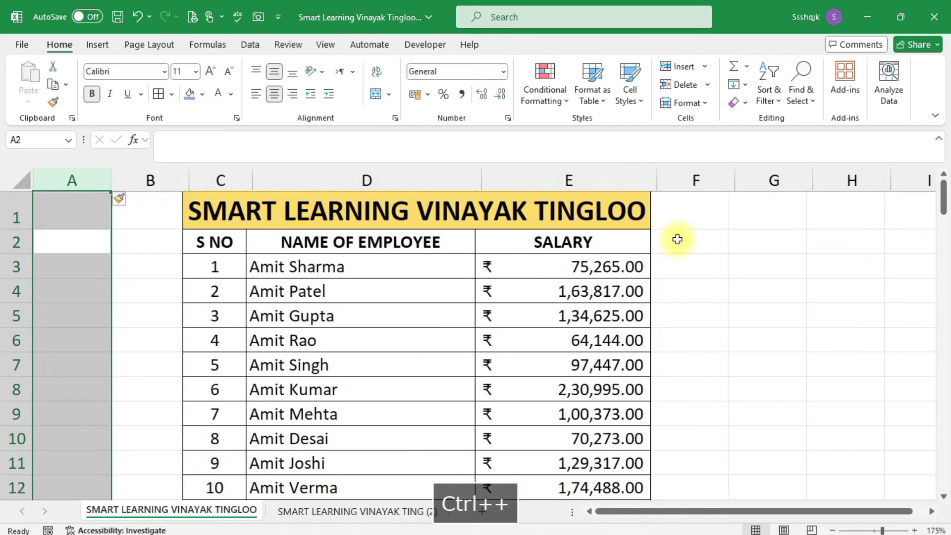
{"action": "key", "text": "ctrl+plus"}
{"action": "key", "text": "ctrl+plus"}
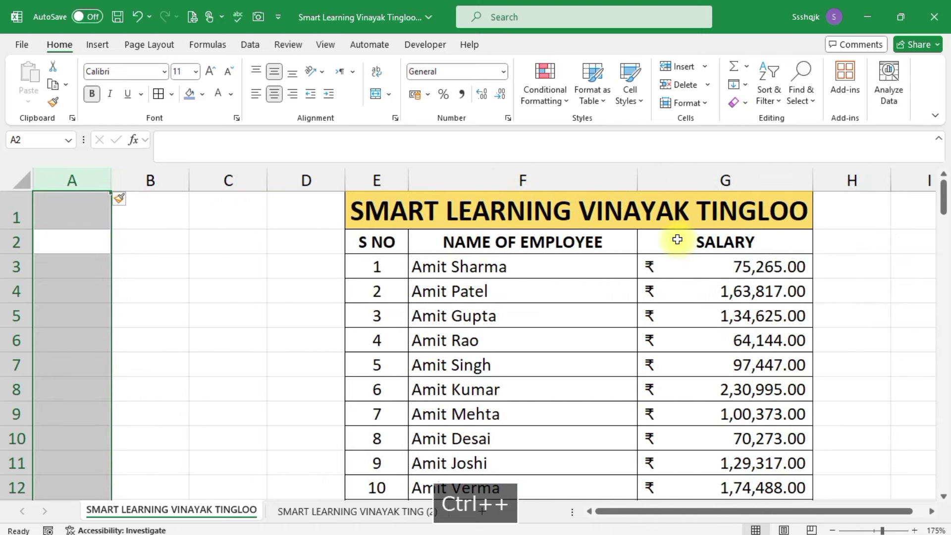
Step: Insert a blank row above the title, then merge and center A1:B1
{"action": "left_click", "coordinate": [11, 216]}
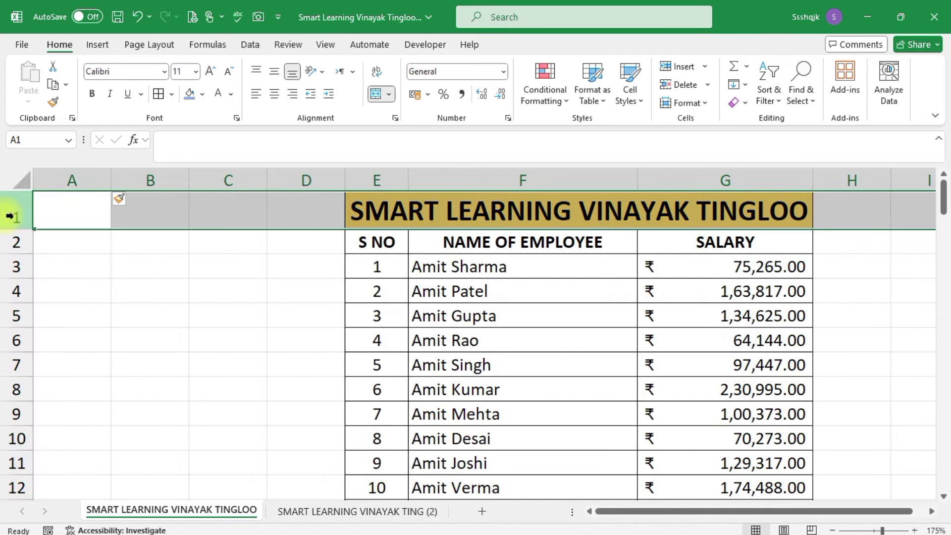
{"action": "key", "text": "ctrl+plus"}
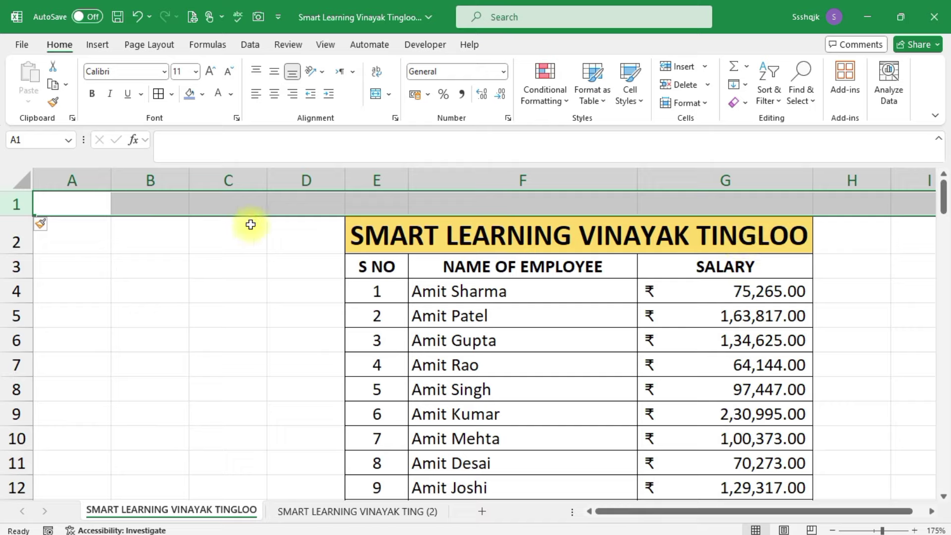
{"action": "left_click", "coordinate": [251, 225]}
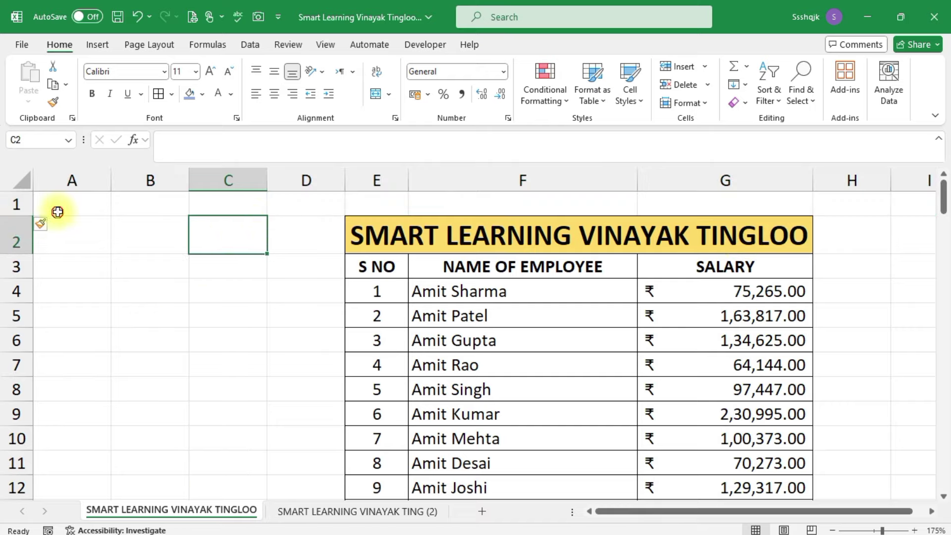
{"action": "left_click_drag", "start_coordinate": [57, 212], "coordinate": [128, 204]}
{"action": "left_click", "coordinate": [376, 94]}
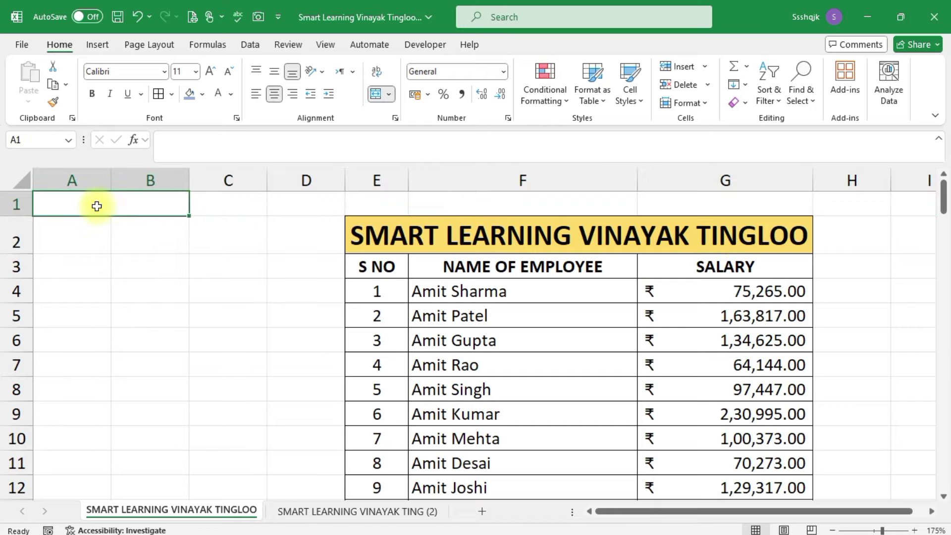
Step: Label merged A1:B1 'SEARCH' and copy the E2 title's yellow bold formatting onto it
{"action": "double_click", "coordinate": [97, 206]}
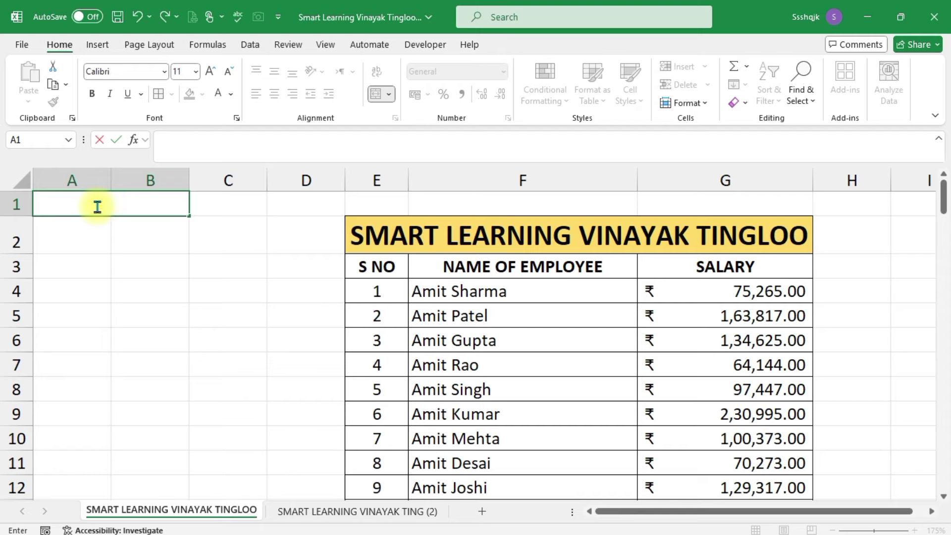
{"action": "type", "text": "SEARCH"}
{"action": "key", "text": "ctrl+Return"}
{"action": "left_click", "coordinate": [490, 238]}
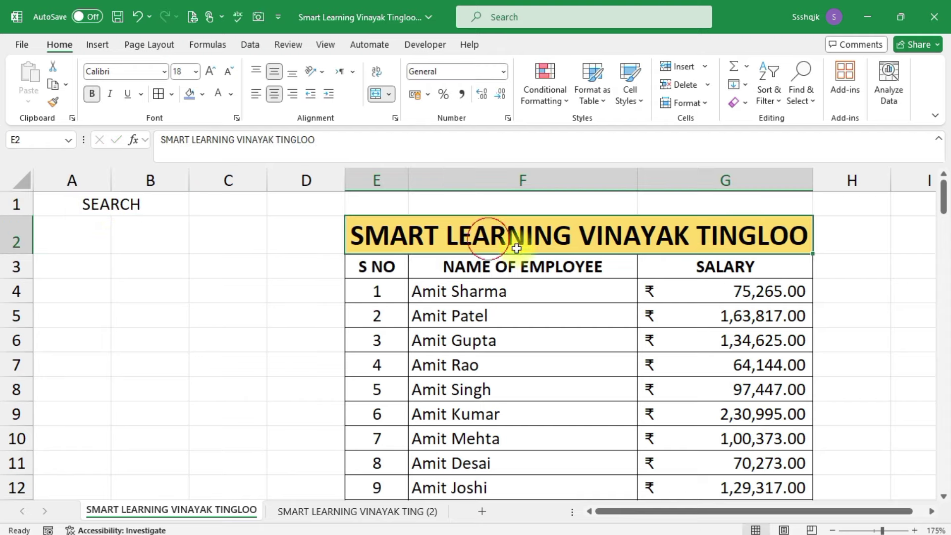
{"action": "left_click", "coordinate": [50, 102]}
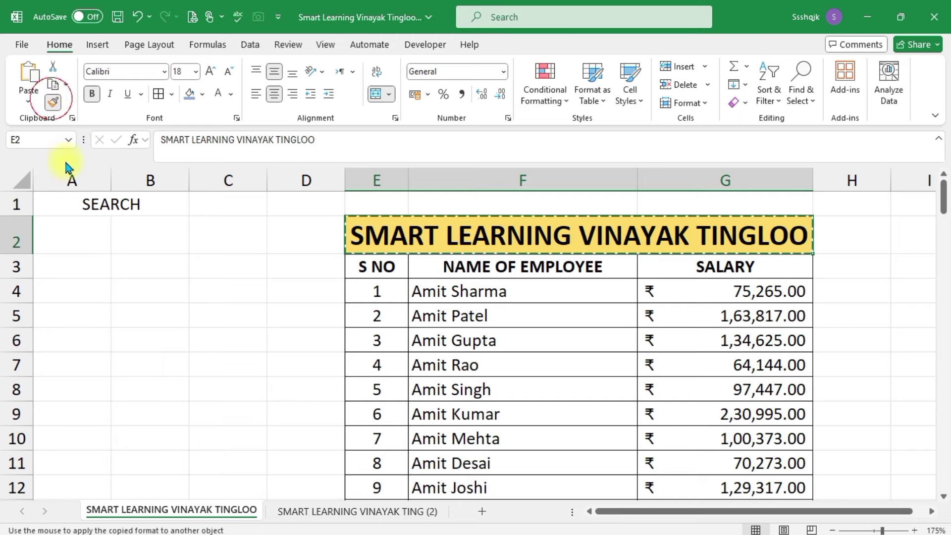
{"action": "left_click", "coordinate": [79, 198]}
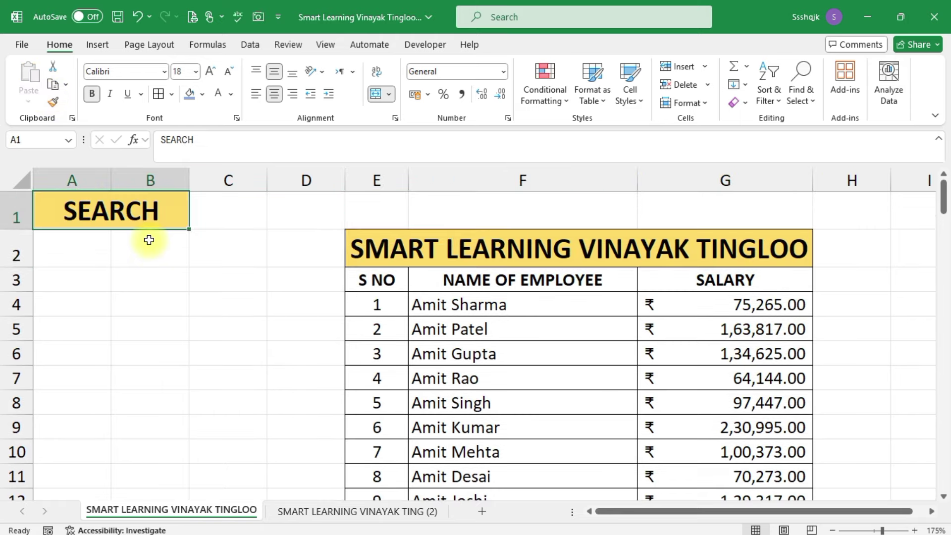
Step: Narrow column D, widen column B, and glance at the second sheet's example
{"action": "left_click", "coordinate": [228, 211]}
{"action": "left_click_drag", "start_coordinate": [344, 180], "coordinate": [294, 180]}
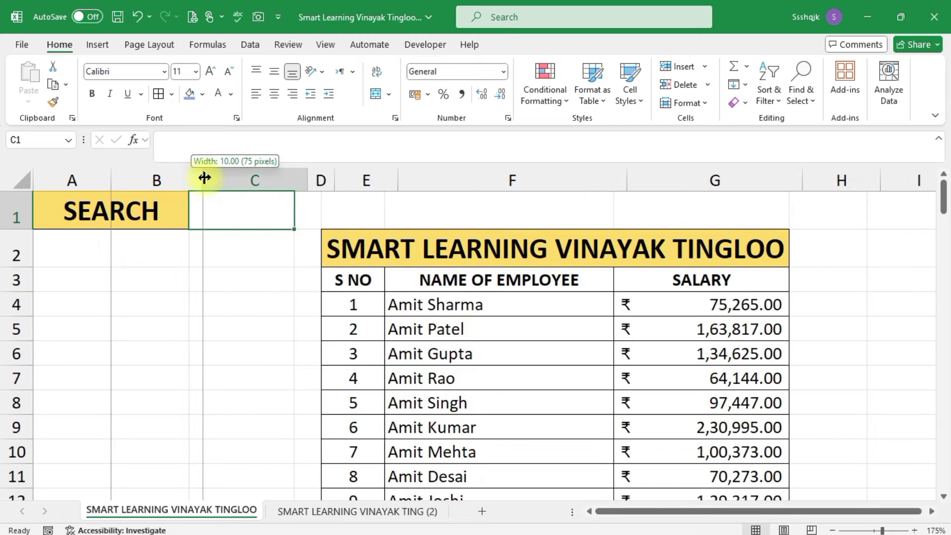
{"action": "left_click_drag", "start_coordinate": [191, 178], "coordinate": [205, 178]}
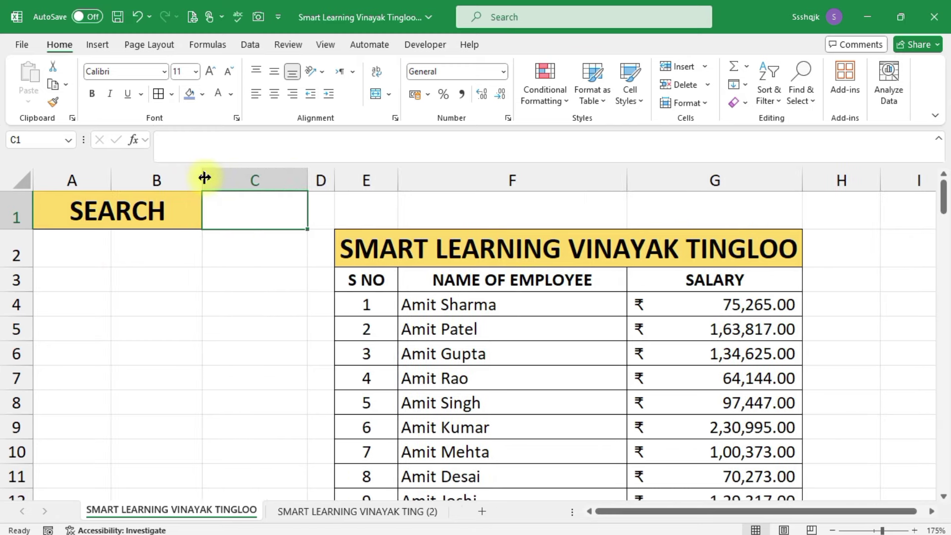
{"action": "left_click", "coordinate": [355, 512]}
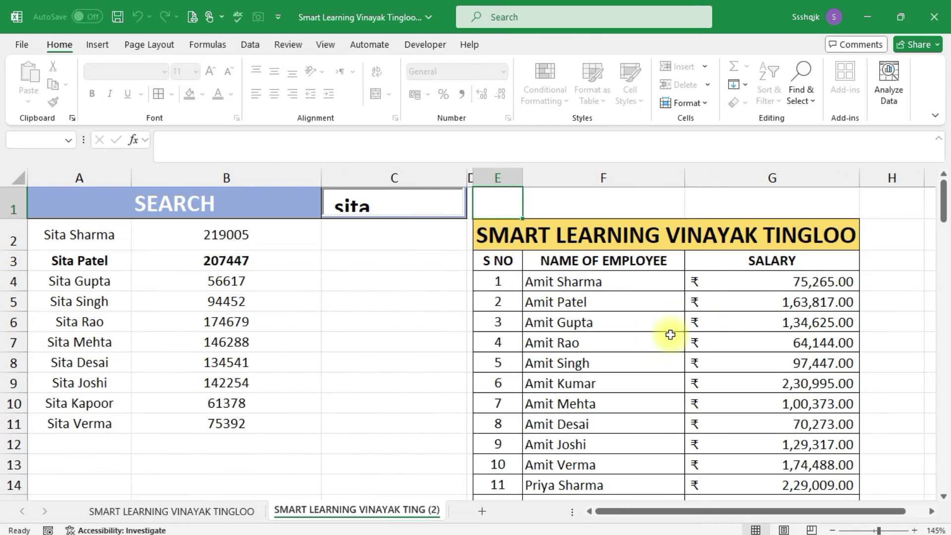
{"action": "left_click", "coordinate": [255, 511]}
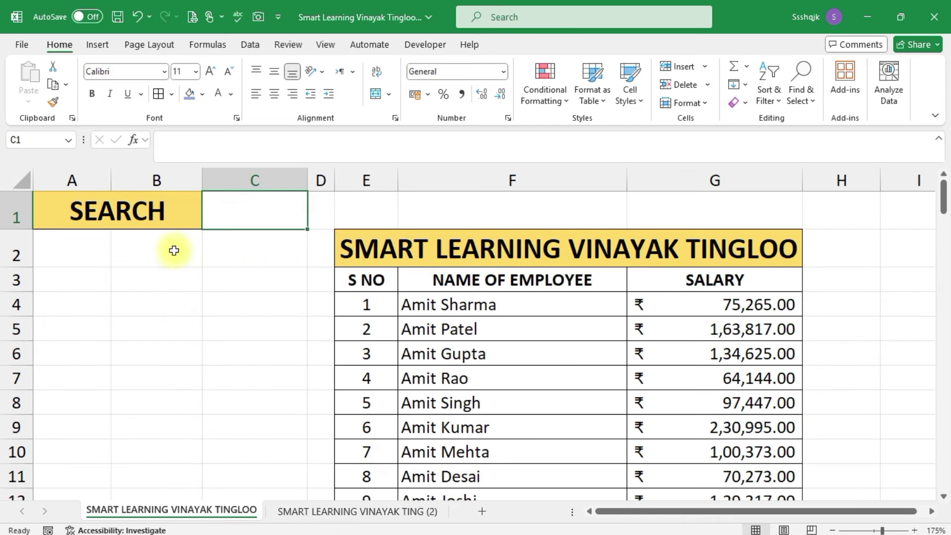
Step: Draw an ActiveX Text Box from the Developer tab over cell C1
{"action": "left_click", "coordinate": [248, 207]}
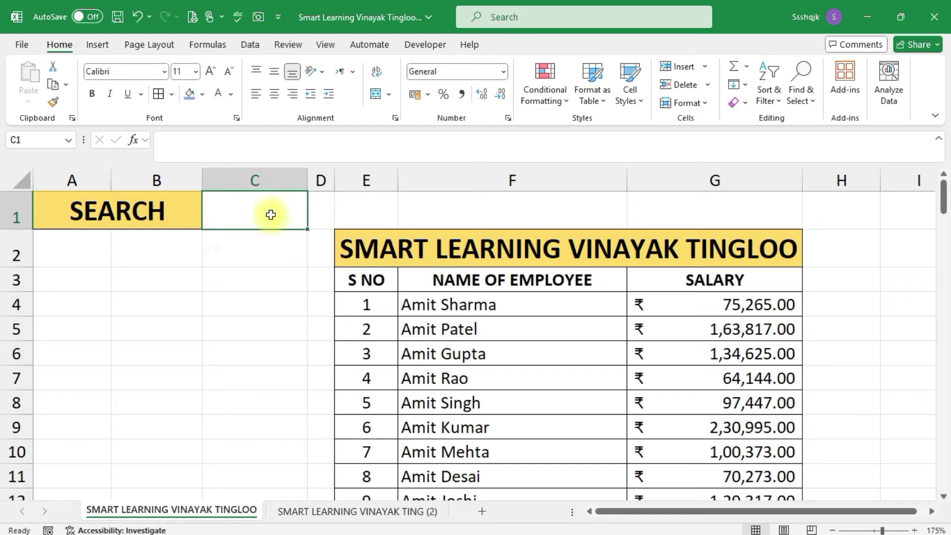
{"action": "left_click", "coordinate": [425, 45]}
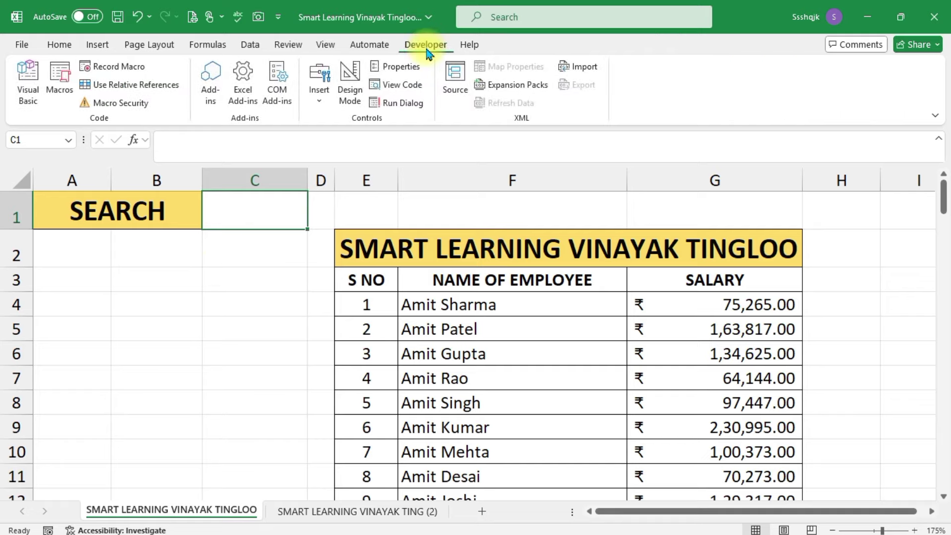
{"action": "left_click", "coordinate": [319, 99]}
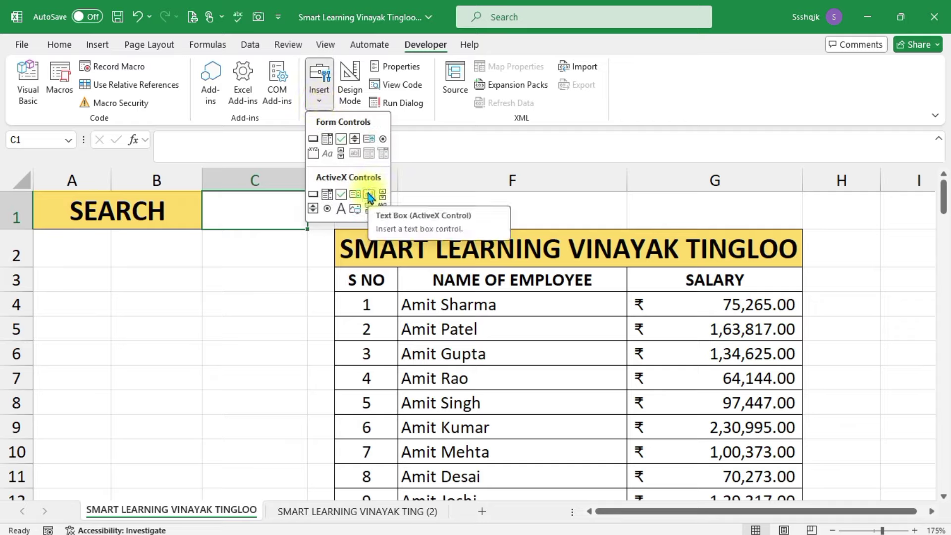
{"action": "left_click", "coordinate": [369, 195]}
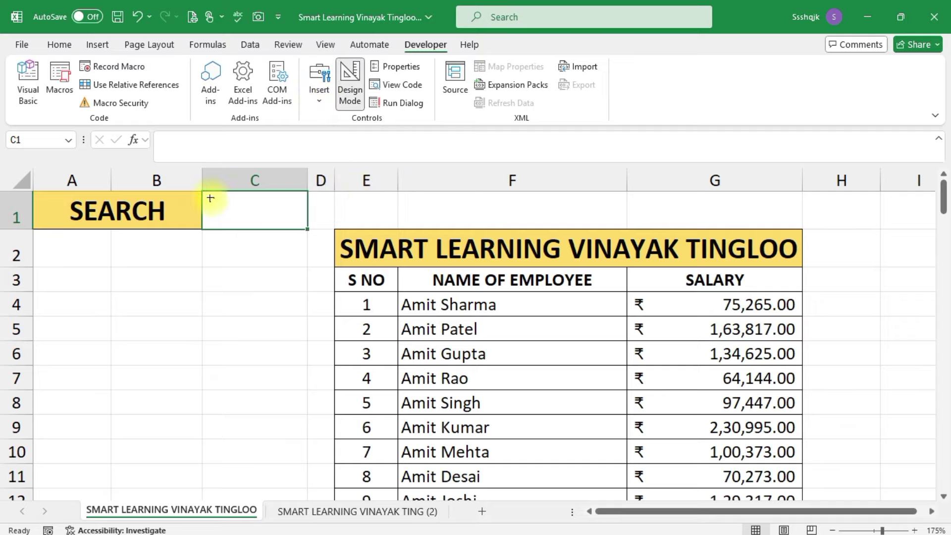
{"action": "left_click_drag", "start_coordinate": [208, 196], "coordinate": [303, 224]}
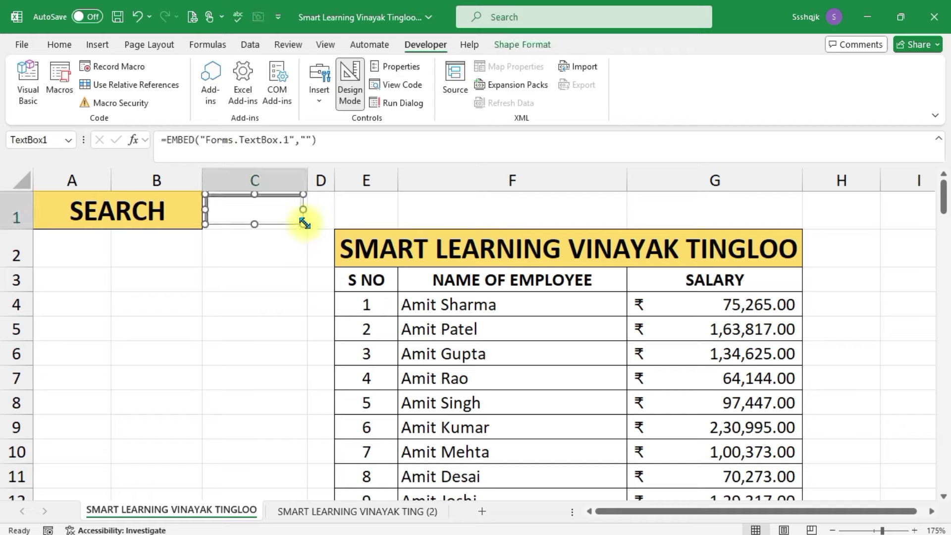
Step: Set TextBox1's LinkedCell property to C1, turn off Design Mode and close Properties
{"action": "right_click", "coordinate": [278, 207]}
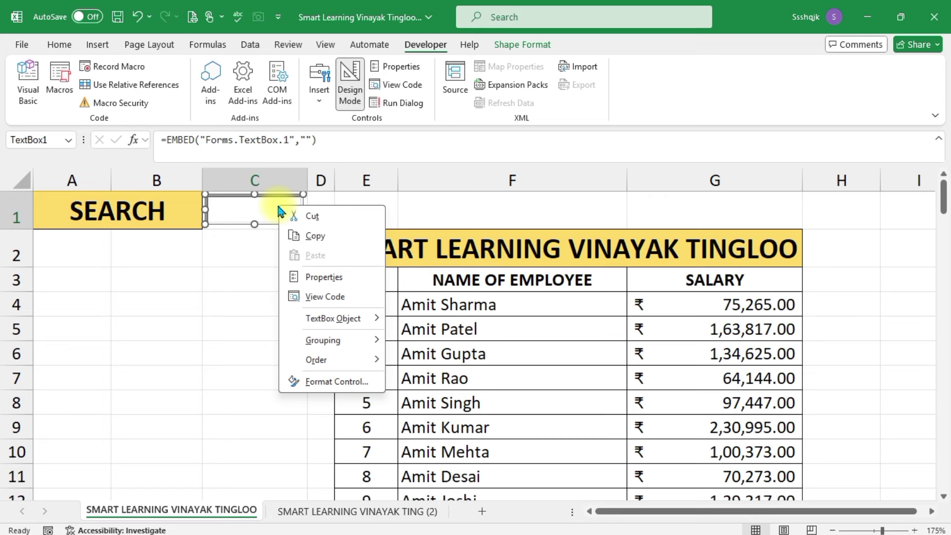
{"action": "left_click", "coordinate": [329, 277]}
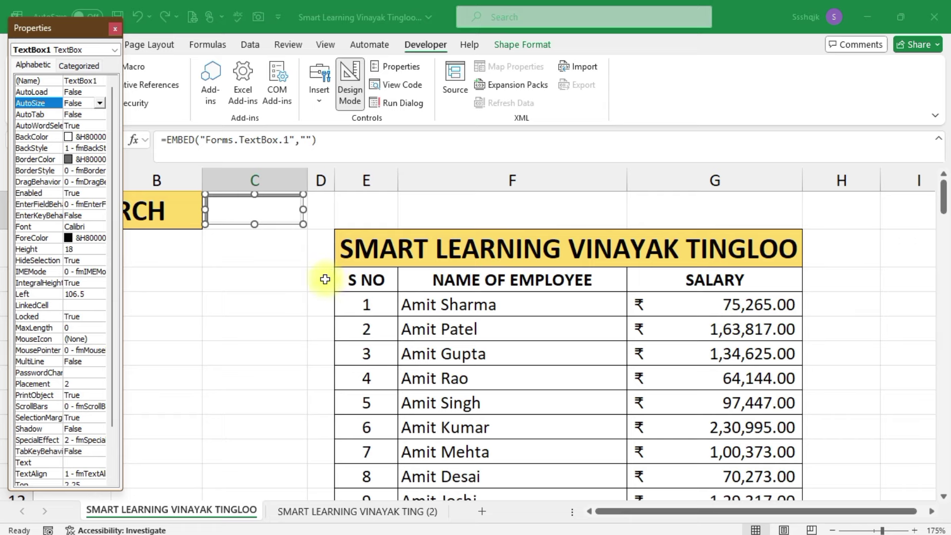
{"action": "left_click", "coordinate": [90, 304]}
{"action": "type", "text": "C1"}
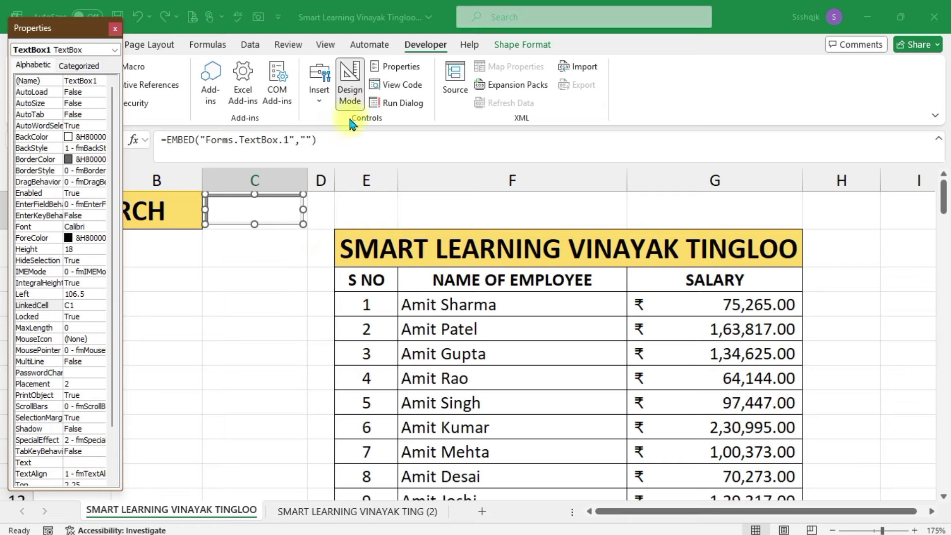
{"action": "left_click", "coordinate": [358, 94]}
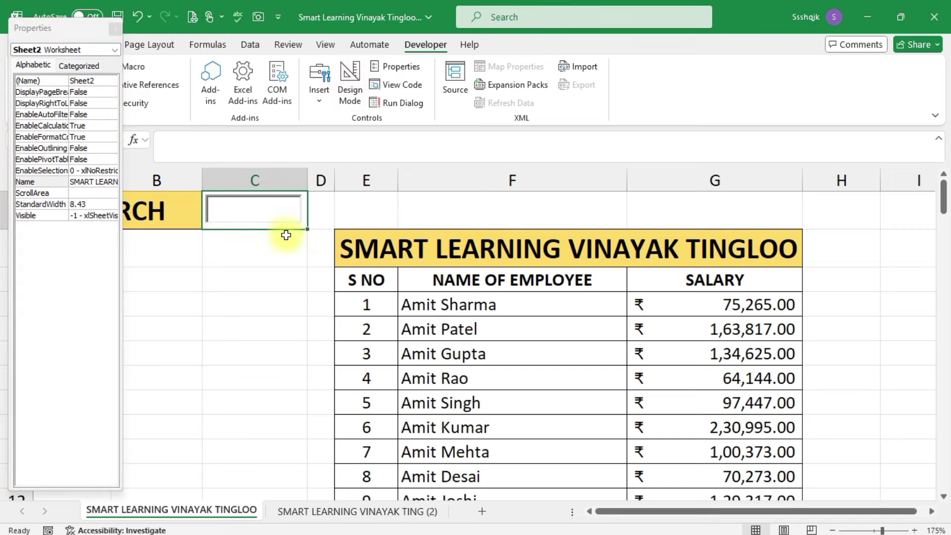
{"action": "left_click", "coordinate": [115, 28]}
{"action": "left_click", "coordinate": [279, 278]}
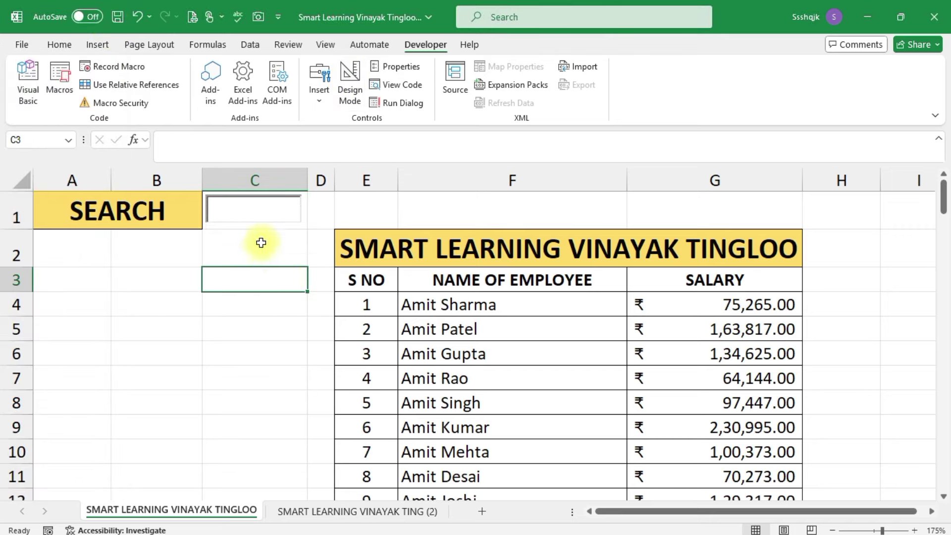
Step: Start a =FILTER formula in A2 over the F4:G103 names and salaries range
{"action": "left_click", "coordinate": [51, 250]}
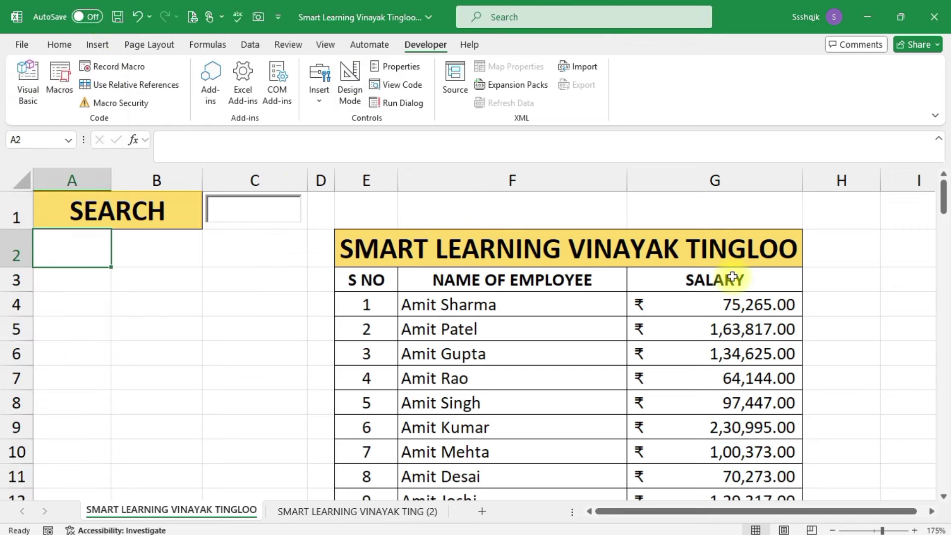
{"action": "type", "text": "="}
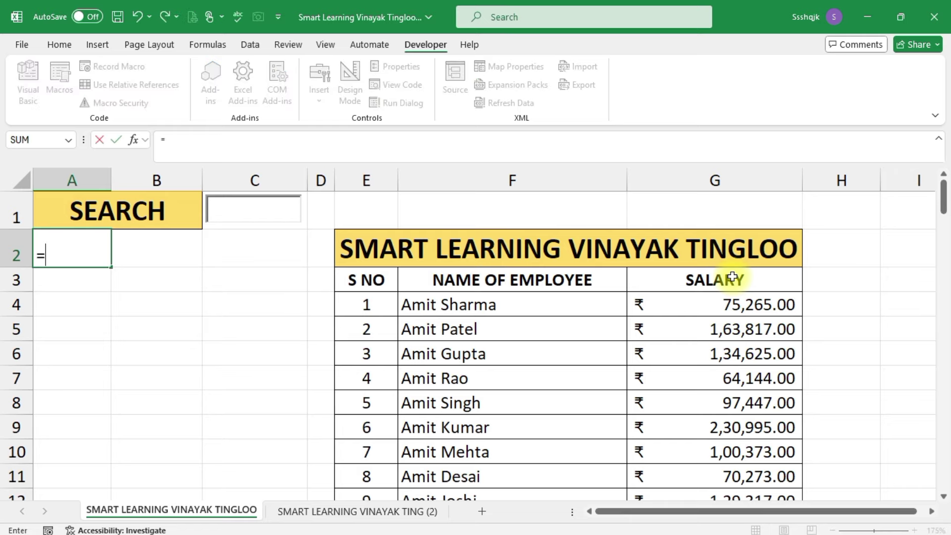
{"action": "type", "text": "FILTER"}
{"action": "key", "text": "Tab"}
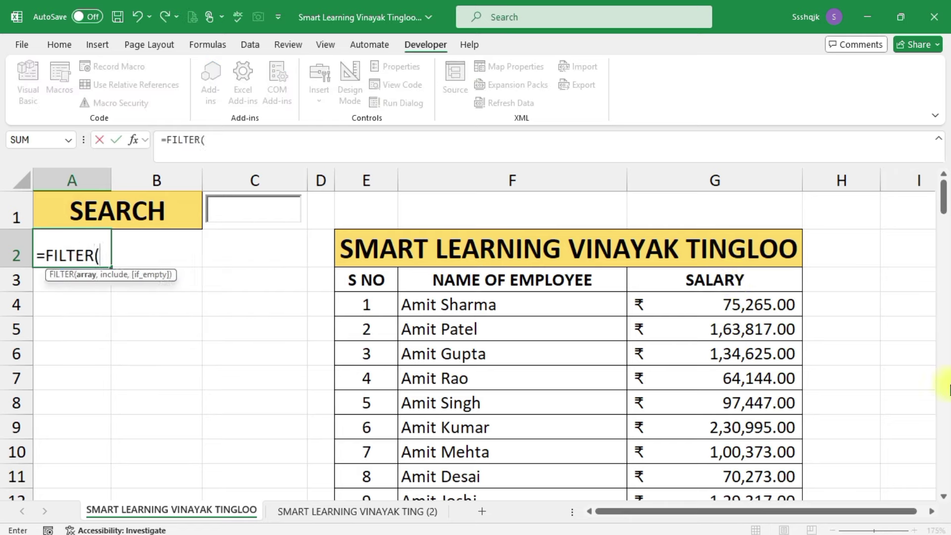
{"action": "mouse_move", "coordinate": [558, 304]}
{"action": "left_mouse_down"}
{"action": "mouse_move", "coordinate": [708, 476]}
{"action": "mouse_move", "coordinate": [709, 533]}
{"action": "mouse_move", "coordinate": [728, 449]}
{"action": "left_mouse_up"}
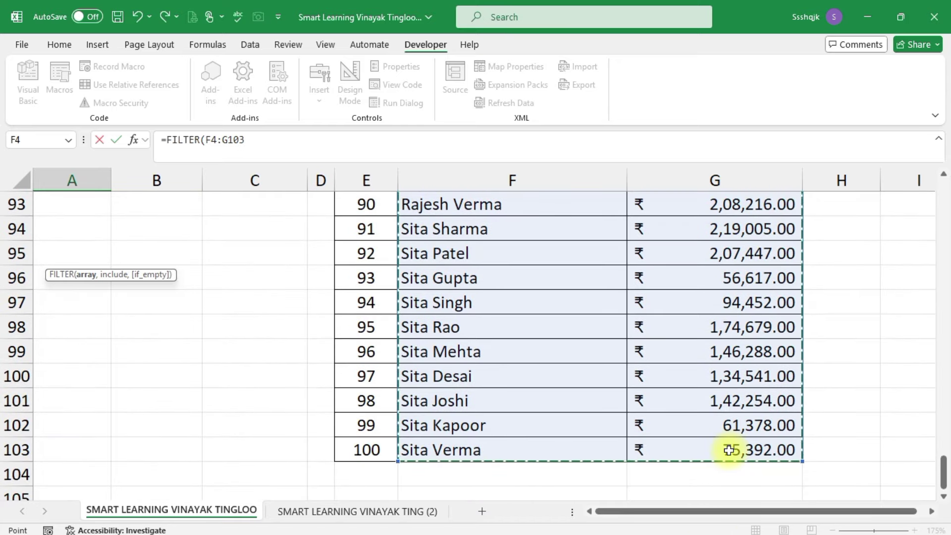
Step: Add an ISNUMBER(SEARCH(C1, condition as FILTER's include argument
{"action": "type", "text": ","}
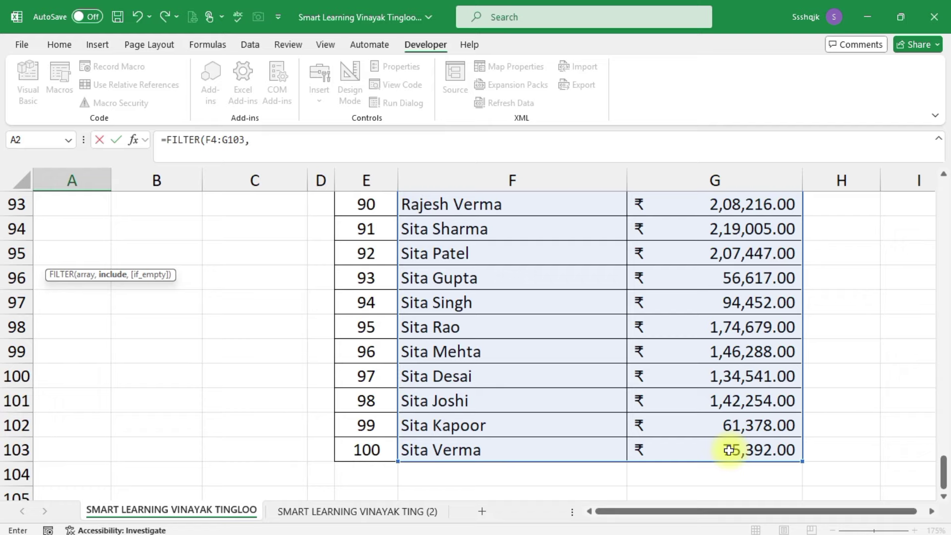
{"action": "type", "text": "ISNU"}
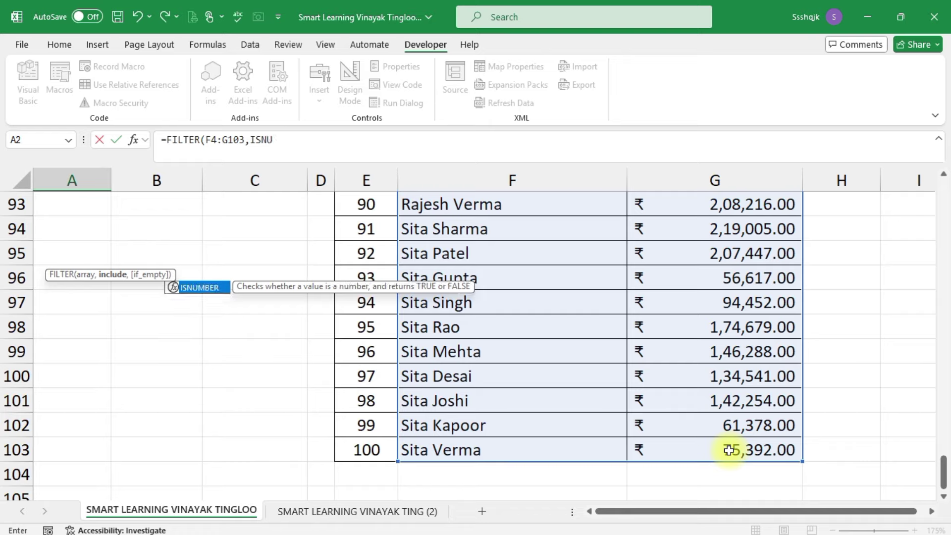
{"action": "type", "text": "M"}
{"action": "key", "text": "Tab"}
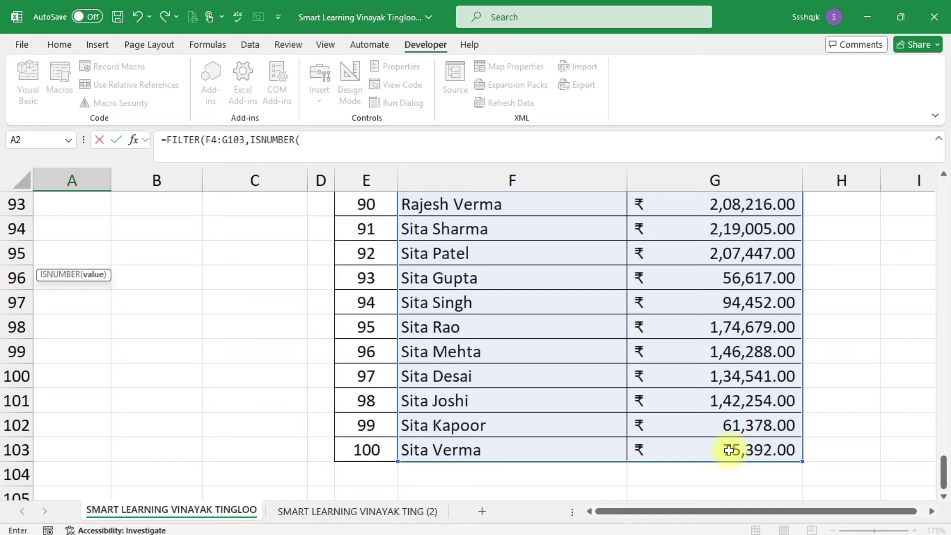
{"action": "type", "text": "SEARC"}
{"action": "key", "text": "Tab"}
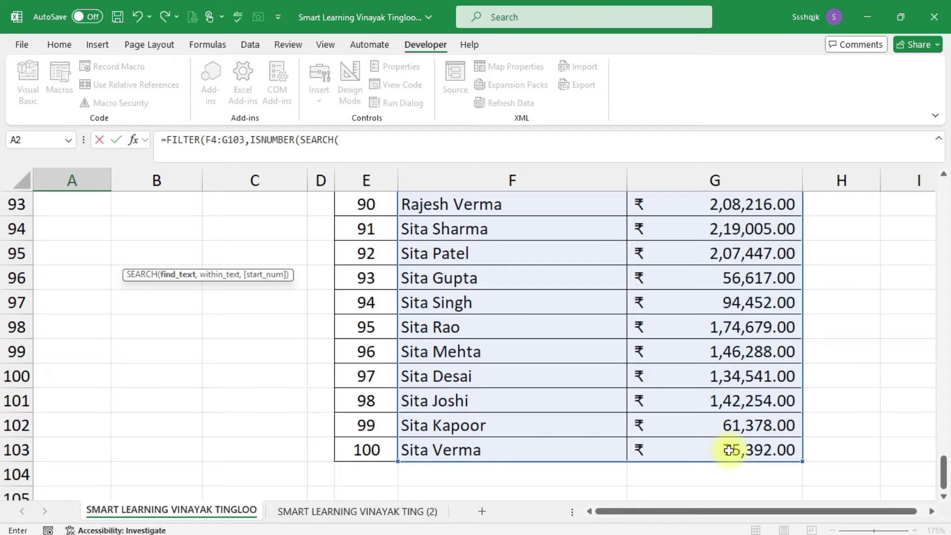
{"action": "left_click_drag", "start_coordinate": [942, 473], "coordinate": [943, 194]}
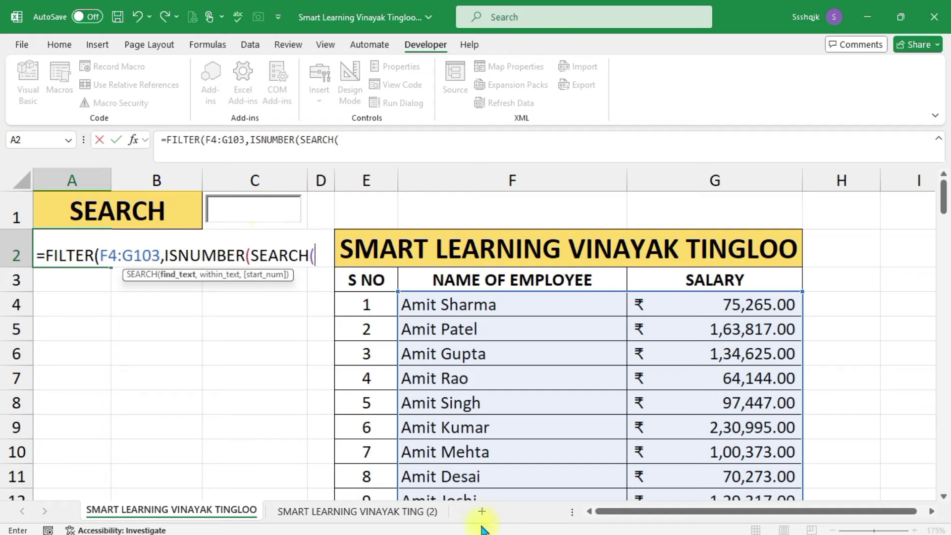
{"action": "type", "text": "C"}
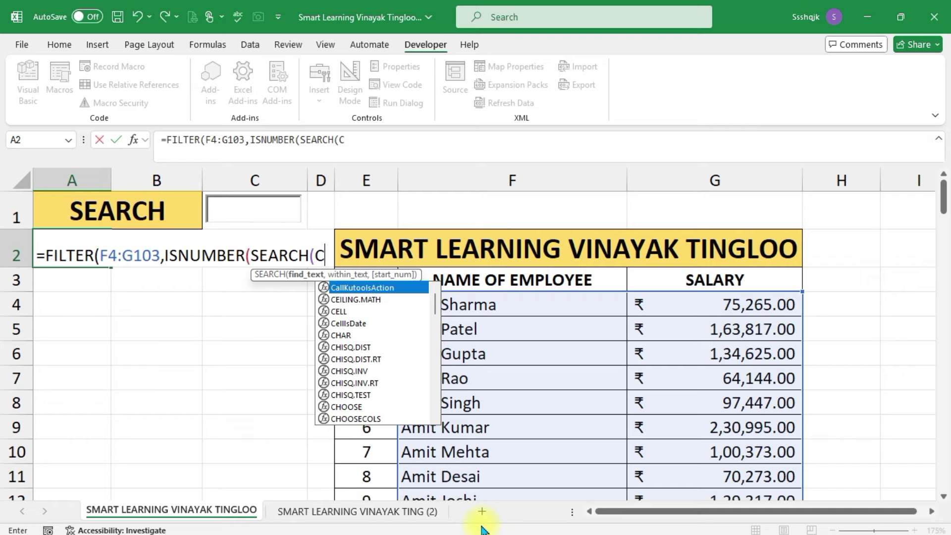
{"action": "type", "text": "1,"}
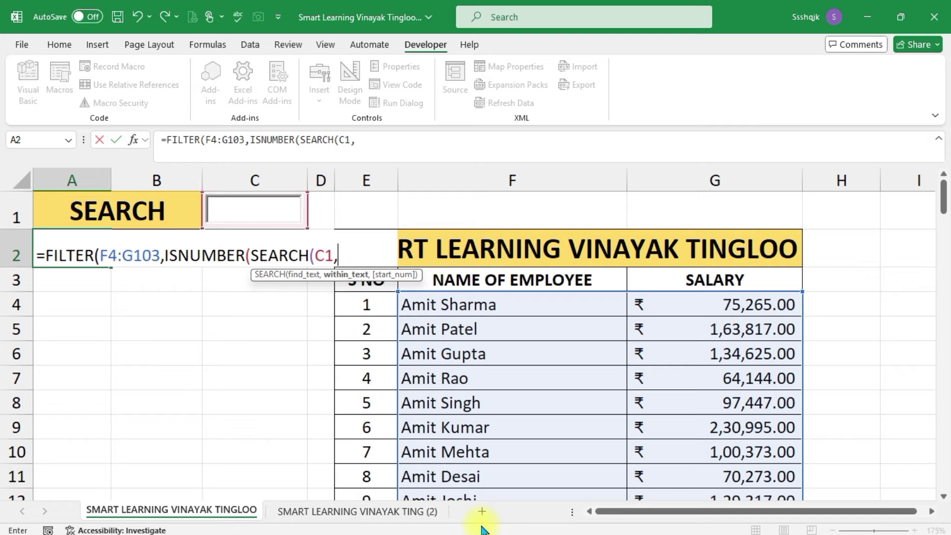
Step: Use F4:F103 as SEARCH's within_text, close the brackets, and decline Filter Keys
{"action": "left_click", "coordinate": [484, 303]}
{"action": "left_click_drag", "start_coordinate": [484, 335], "coordinate": [505, 530]}
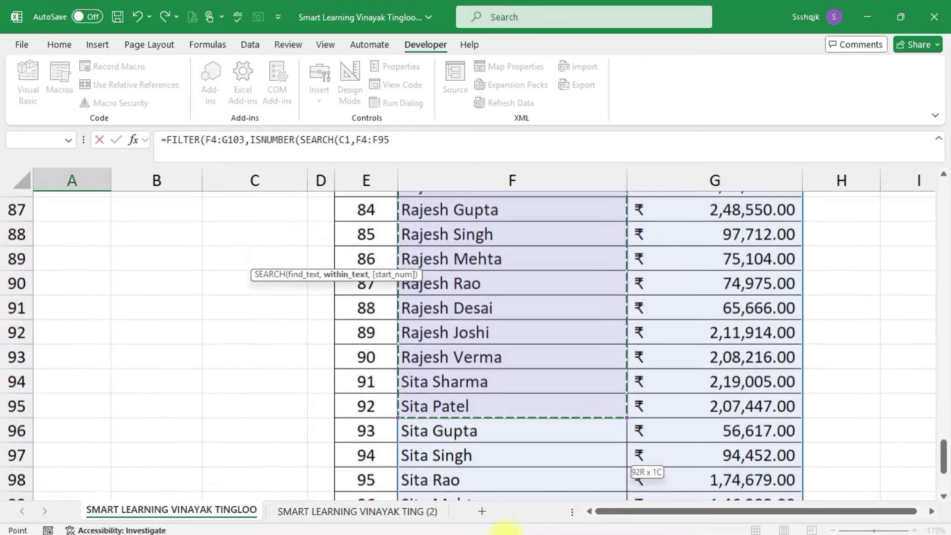
{"action": "left_click_drag", "start_coordinate": [506, 529], "coordinate": [503, 454]}
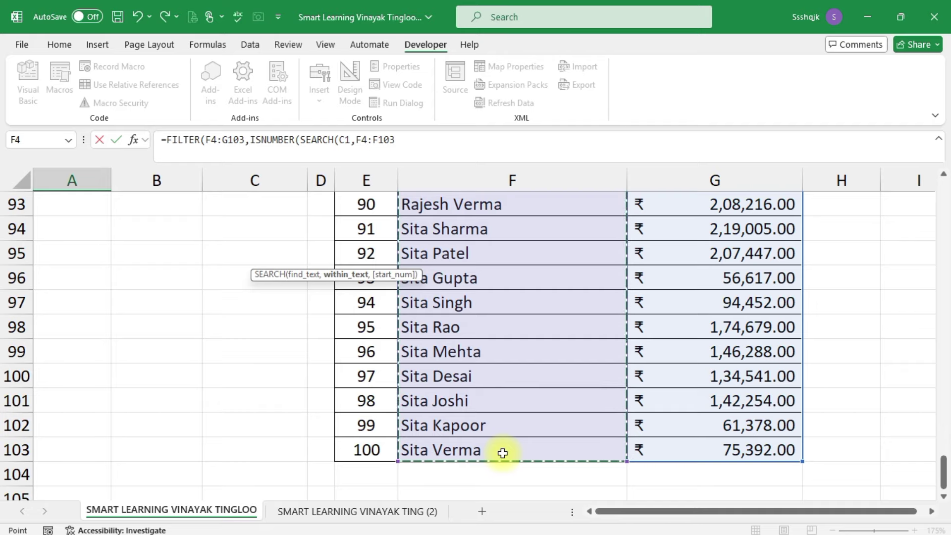
{"action": "type", "text": "))"}
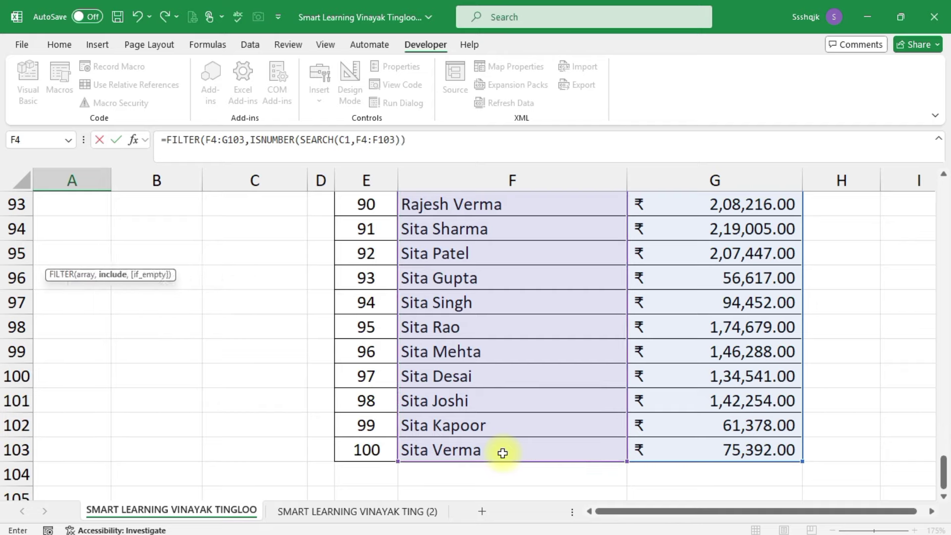
{"action": "type", "text": ","}
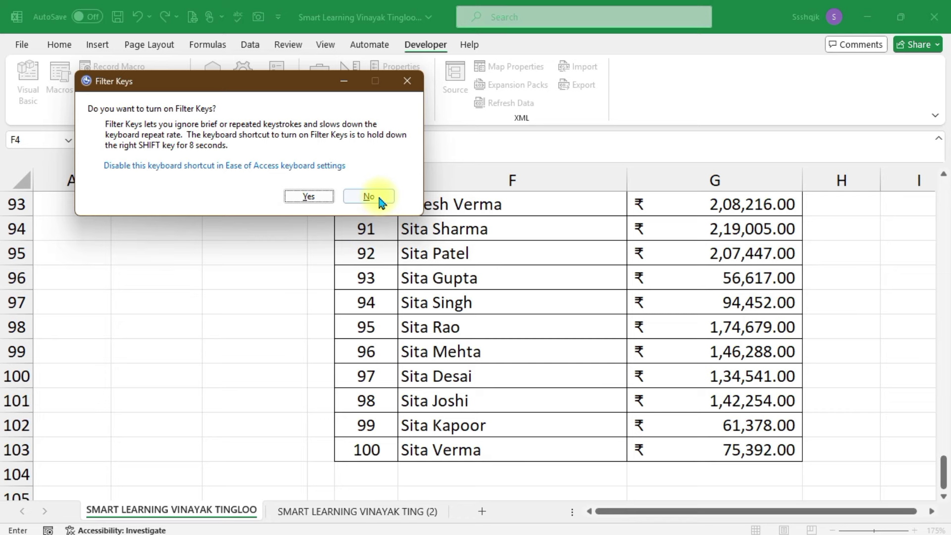
{"action": "left_click", "coordinate": [368, 196]}
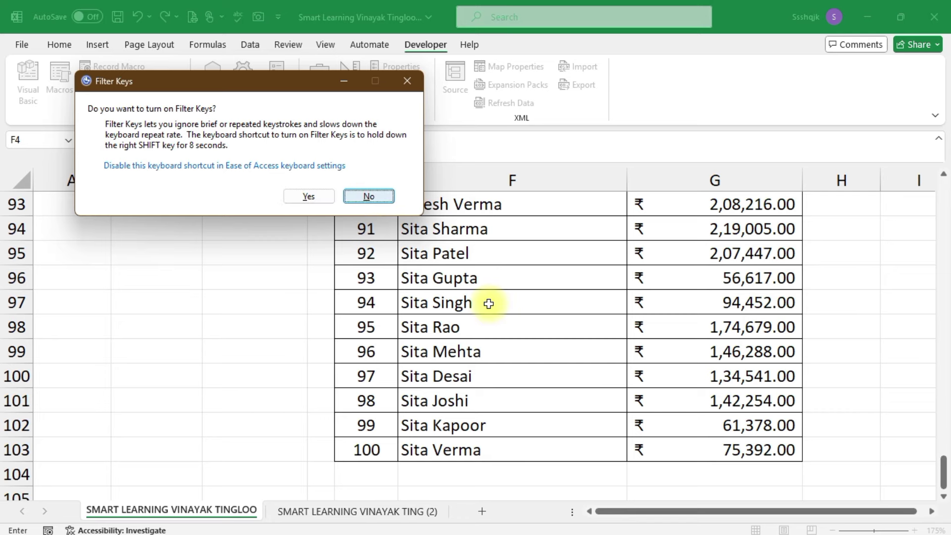
Step: Add "PLEASE CHECK" as the no-match result and enter the formula
{"action": "left_click", "coordinate": [422, 140]}
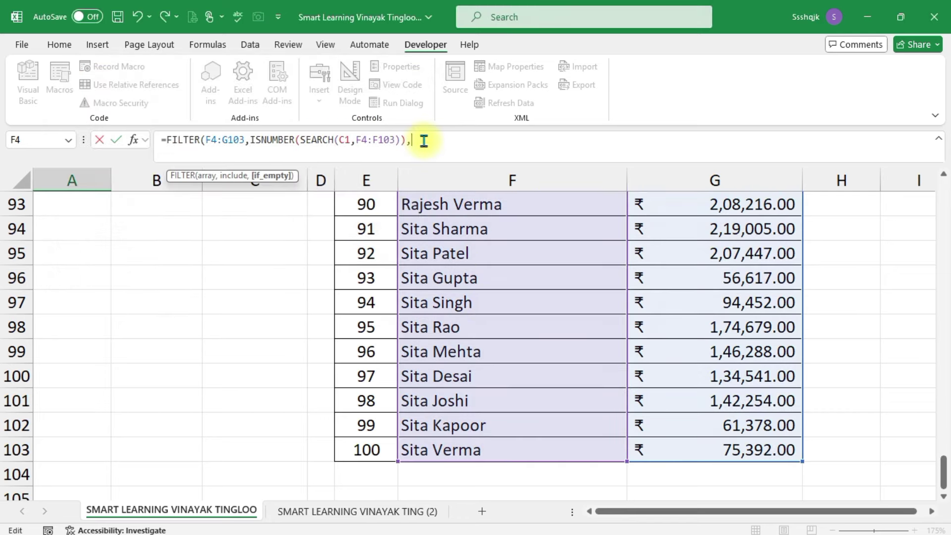
{"action": "type", "text": "\""}
{"action": "type", "text": "PLEASE "}
{"action": "type", "text": "CHECJ"}
{"action": "key", "text": "BackSpace"}
{"action": "type", "text": "K\")"}
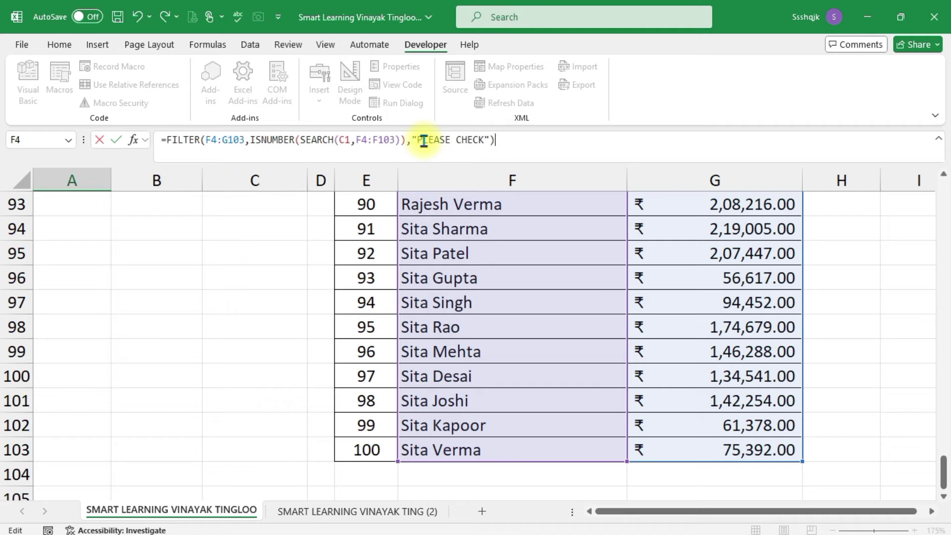
{"action": "key", "text": "Return"}
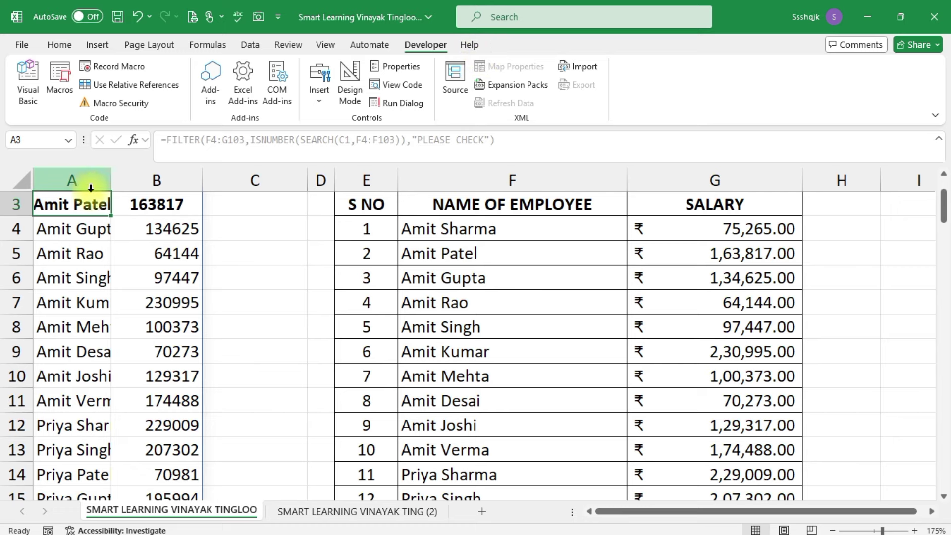
Step: Widen columns A and B to fit the spilled employee names and salaries
{"action": "left_click_drag", "start_coordinate": [110, 181], "coordinate": [165, 179]}
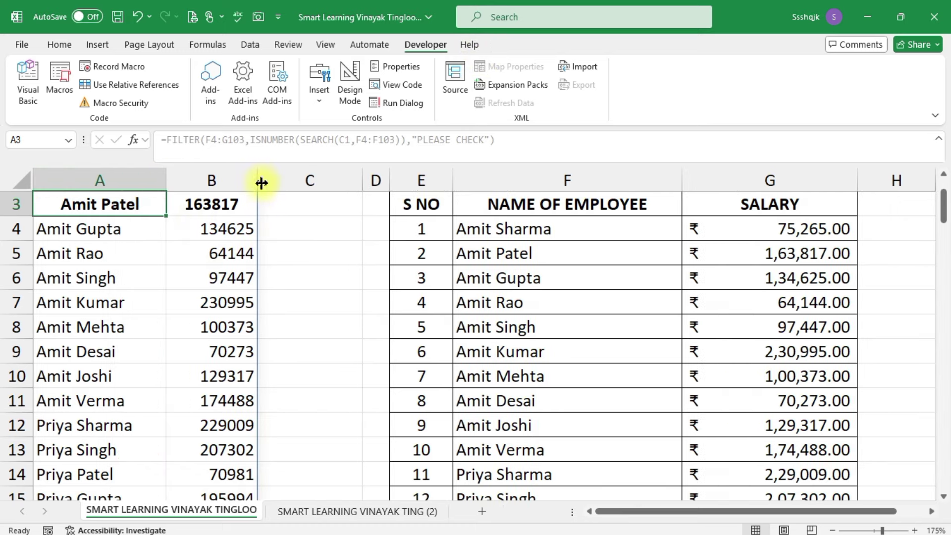
{"action": "left_click_drag", "start_coordinate": [257, 180], "coordinate": [280, 183]}
{"action": "scroll", "coordinate": [512, 344], "scroll_direction": "up", "scroll_amount": 1}
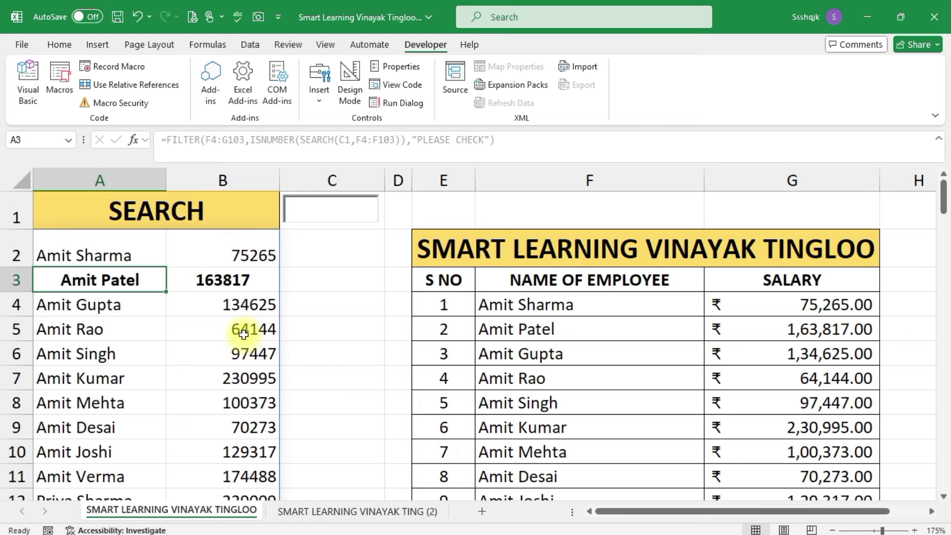
{"action": "scroll", "coordinate": [243, 333], "scroll_direction": "down", "scroll_amount": 2}
{"action": "scroll", "coordinate": [243, 334], "scroll_direction": "down", "scroll_amount": 4}
{"action": "scroll", "coordinate": [244, 334], "scroll_direction": "down", "scroll_amount": 5}
{"action": "scroll", "coordinate": [243, 333], "scroll_direction": "up", "scroll_amount": 8}
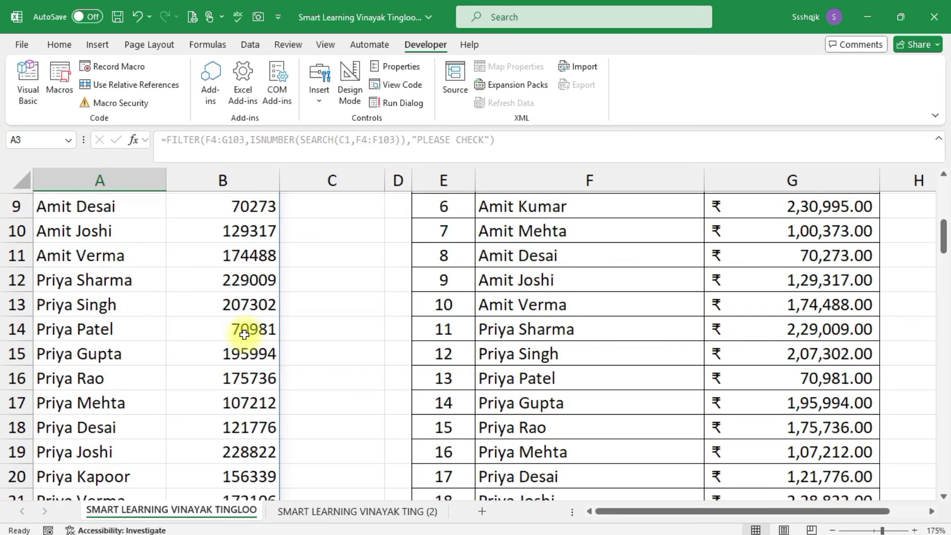
{"action": "scroll", "coordinate": [243, 333], "scroll_direction": "up", "scroll_amount": 3}
Step: Type ANITA into the C1 search box and check the filtered list
{"action": "left_click", "coordinate": [332, 201]}
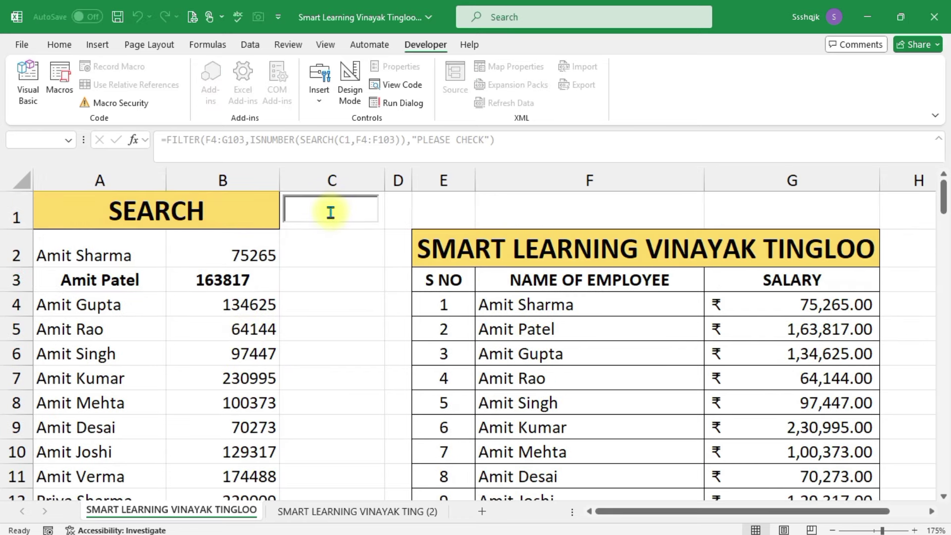
{"action": "type", "text": "ANITA"}
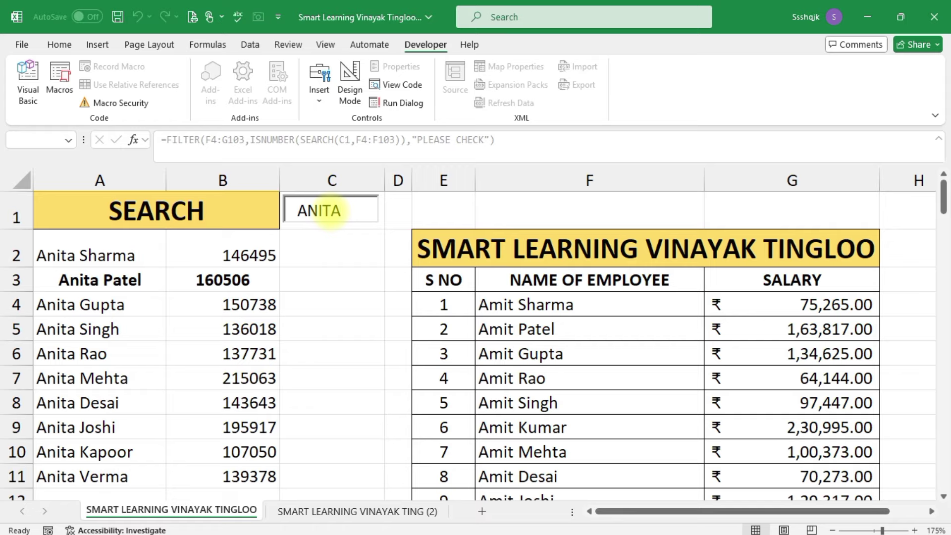
{"action": "scroll", "coordinate": [159, 295], "scroll_direction": "down", "scroll_amount": 2}
{"action": "scroll", "coordinate": [127, 308], "scroll_direction": "up", "scroll_amount": 2}
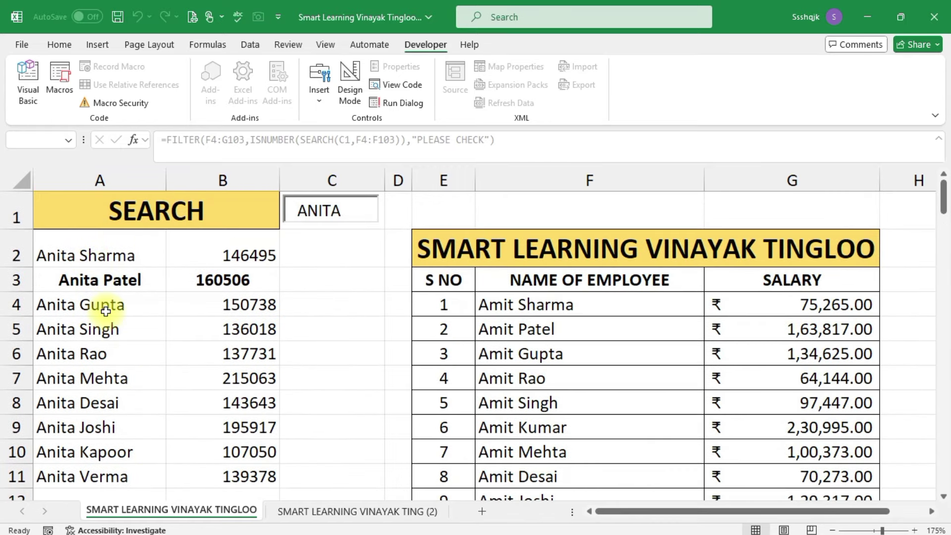
Step: Replace ANITA with RAVI so only Ravi employees and salaries are listed
{"action": "left_click_drag", "start_coordinate": [346, 208], "coordinate": [275, 207]}
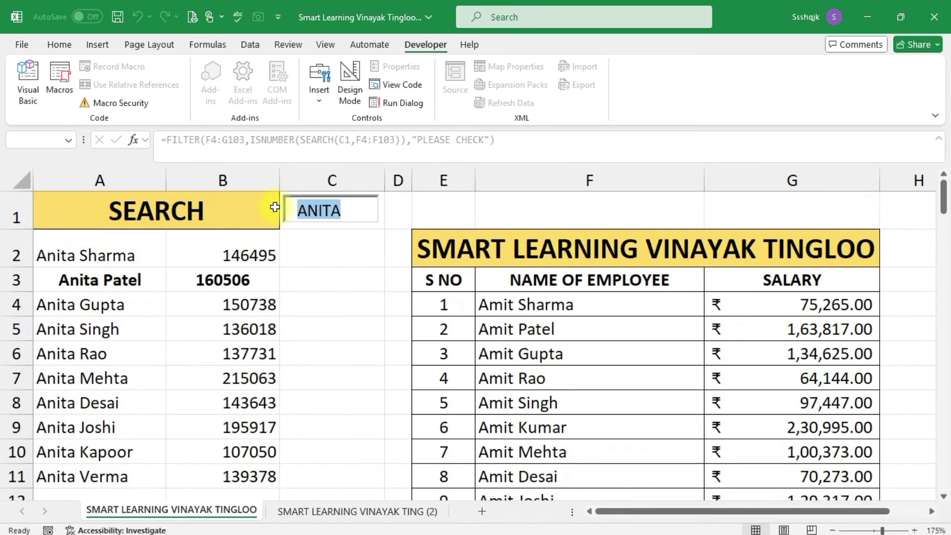
{"action": "scroll", "coordinate": [525, 276], "scroll_direction": "down", "scroll_amount": 5}
{"action": "scroll", "coordinate": [531, 276], "scroll_direction": "down", "scroll_amount": 4}
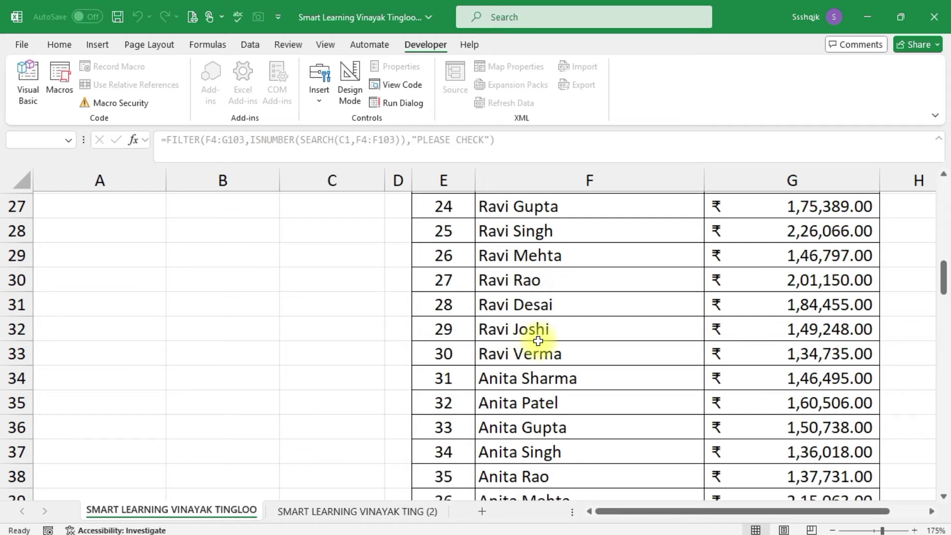
{"action": "scroll", "coordinate": [550, 307], "scroll_direction": "up", "scroll_amount": 1}
{"action": "scroll", "coordinate": [530, 278], "scroll_direction": "up", "scroll_amount": 7}
{"action": "scroll", "coordinate": [406, 248], "scroll_direction": "up", "scroll_amount": 1}
{"action": "left_click", "coordinate": [374, 208]}
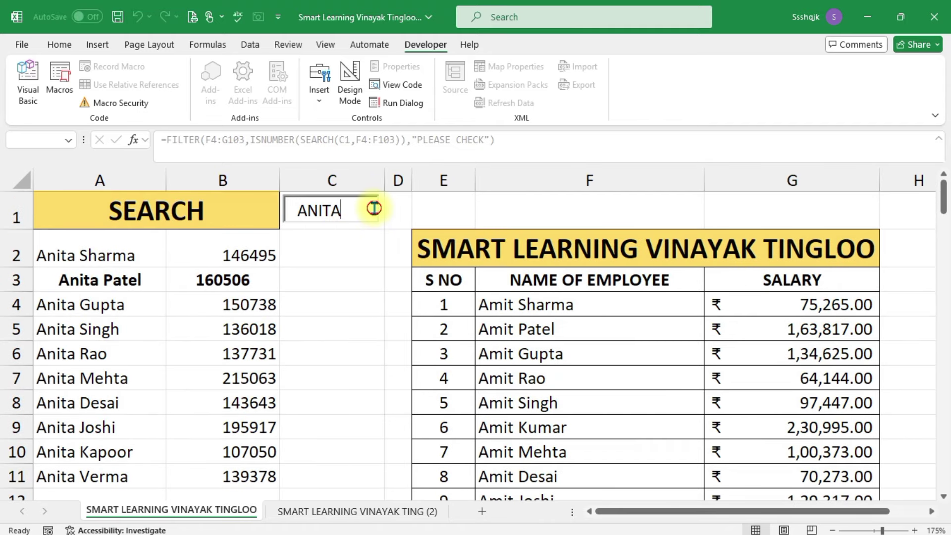
{"action": "left_click_drag", "start_coordinate": [374, 208], "coordinate": [229, 204]}
{"action": "type", "text": "RAVI"}
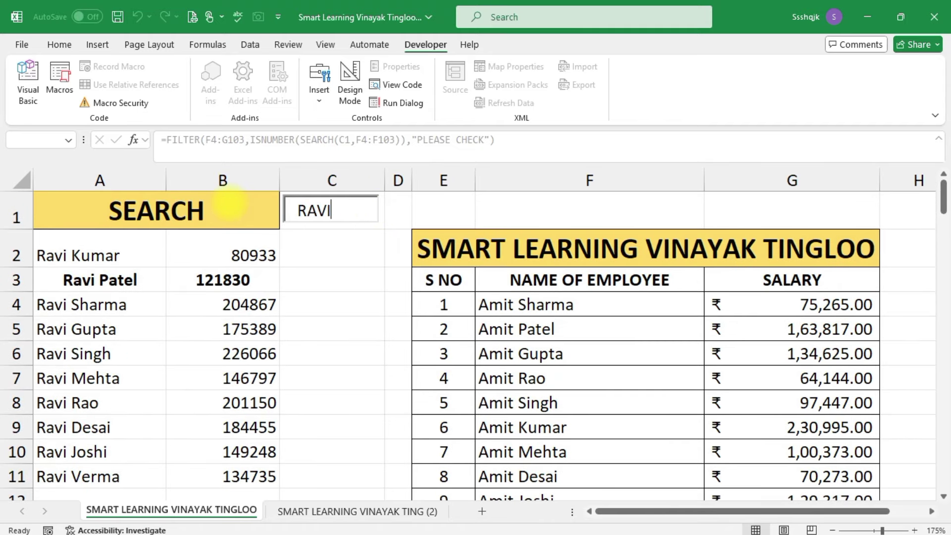
{"action": "scroll", "coordinate": [197, 331], "scroll_direction": "down", "scroll_amount": 2}
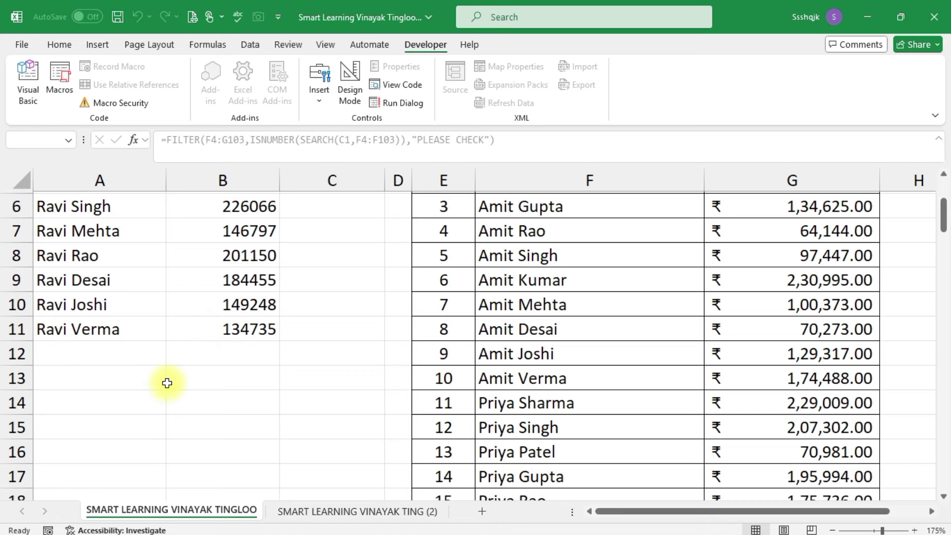
{"action": "scroll", "coordinate": [178, 386], "scroll_direction": "up", "scroll_amount": 2}
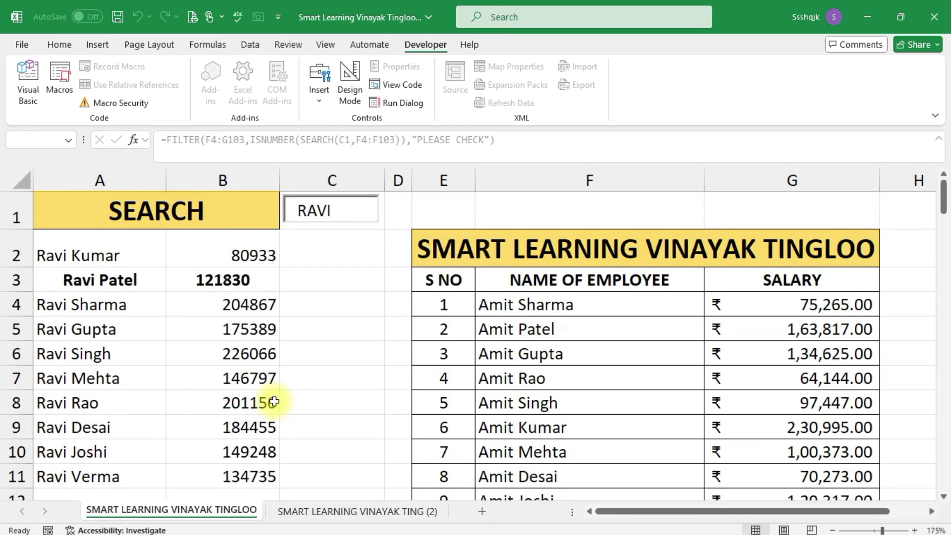